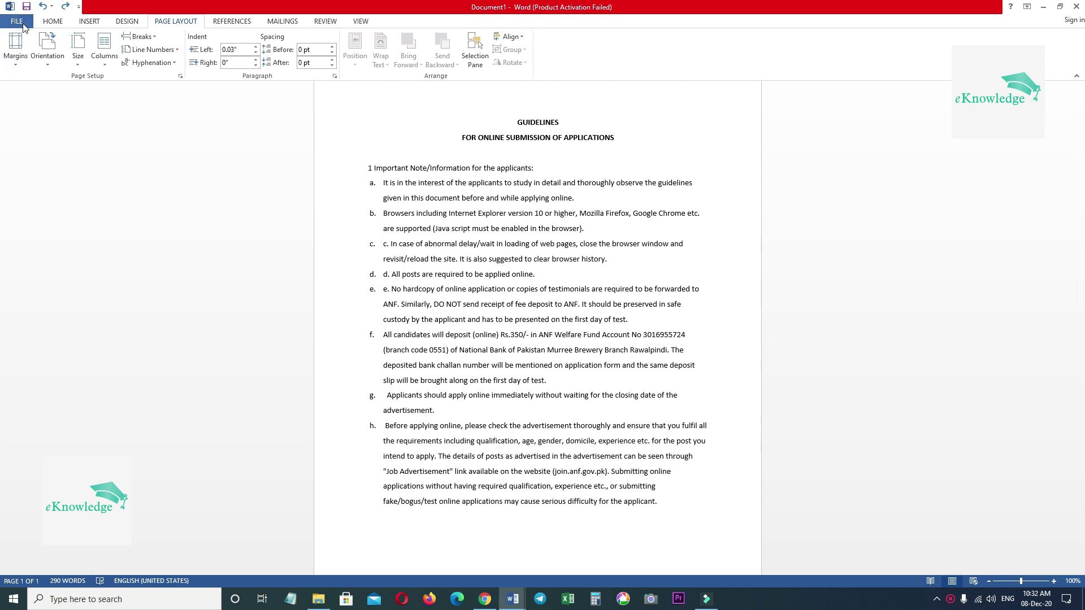
Step: Save the document to the Desktop as a PDF named GUIDELINES
left_click(17, 22)
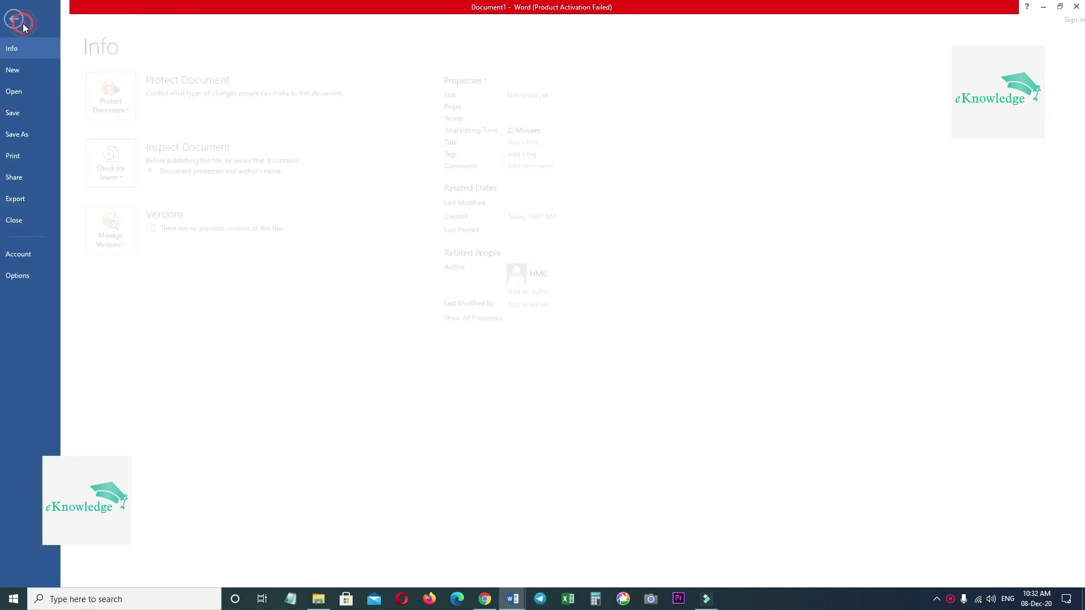
left_click(25, 136)
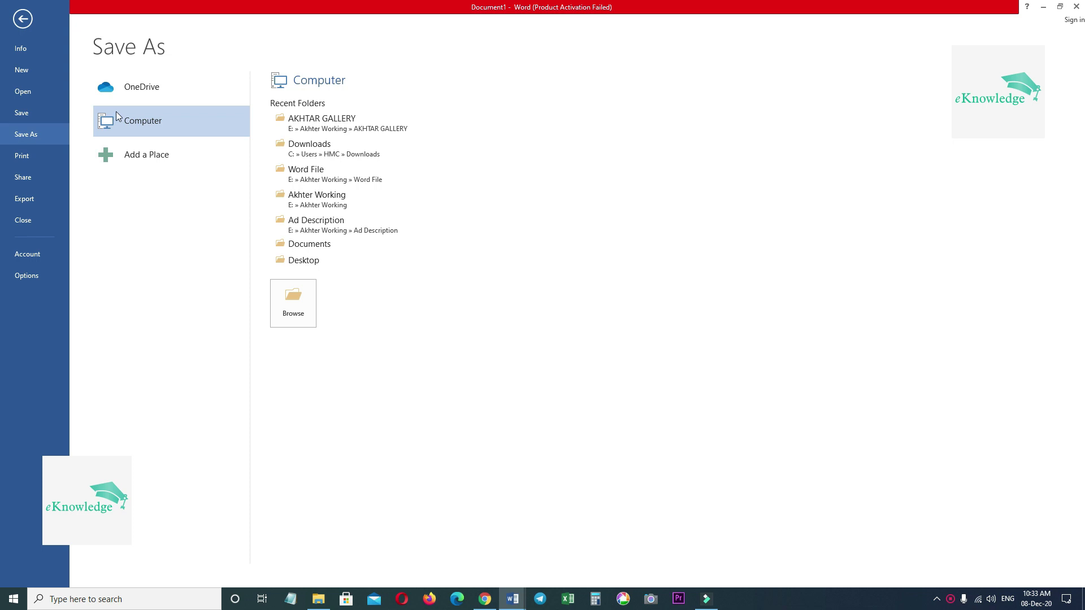
left_click(297, 261)
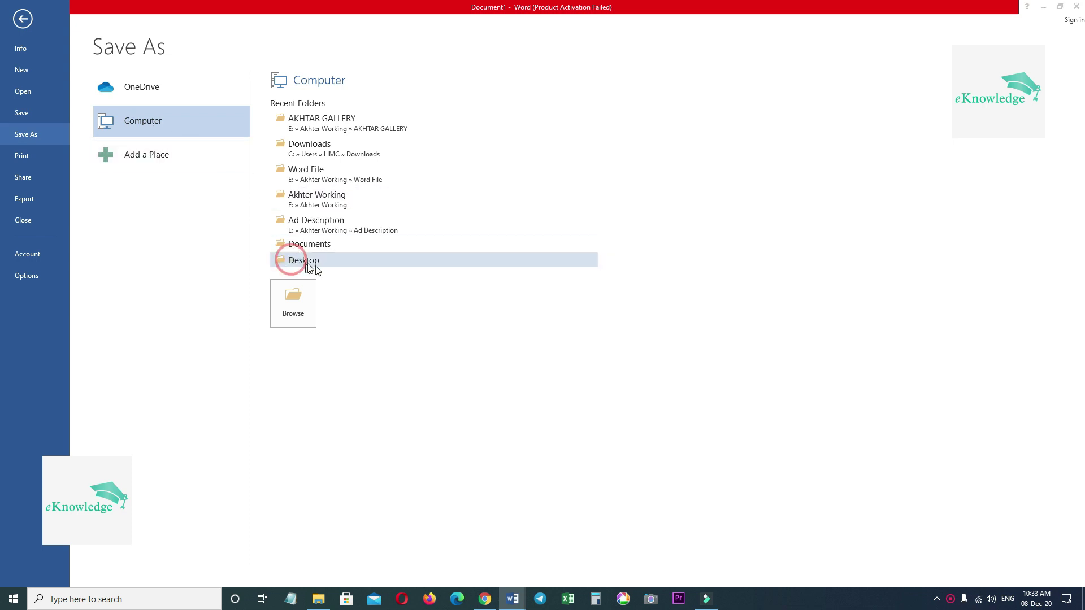
left_click(232, 242)
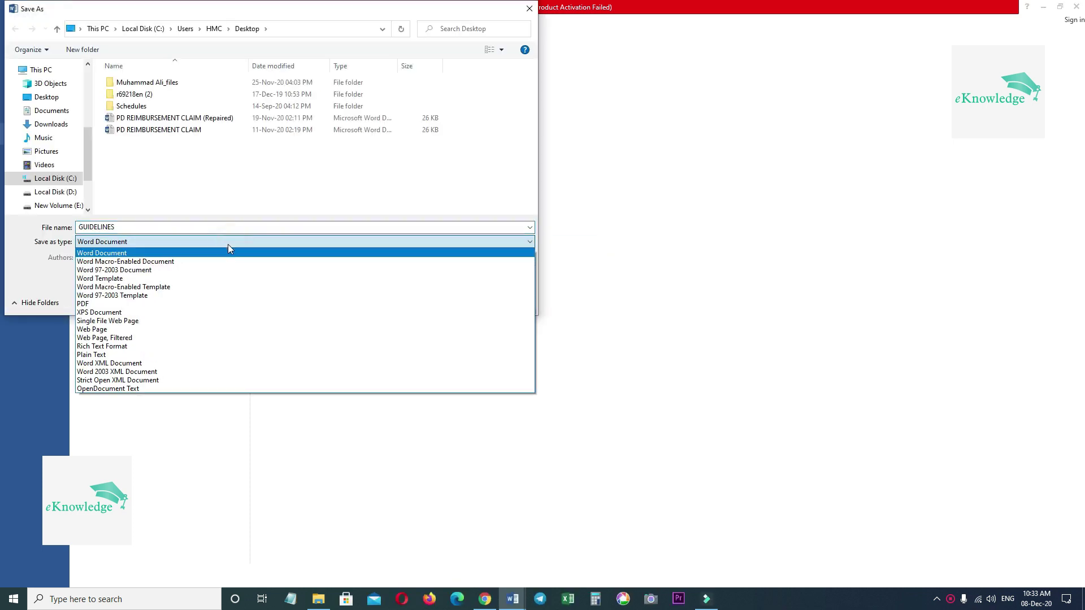
left_click(167, 308)
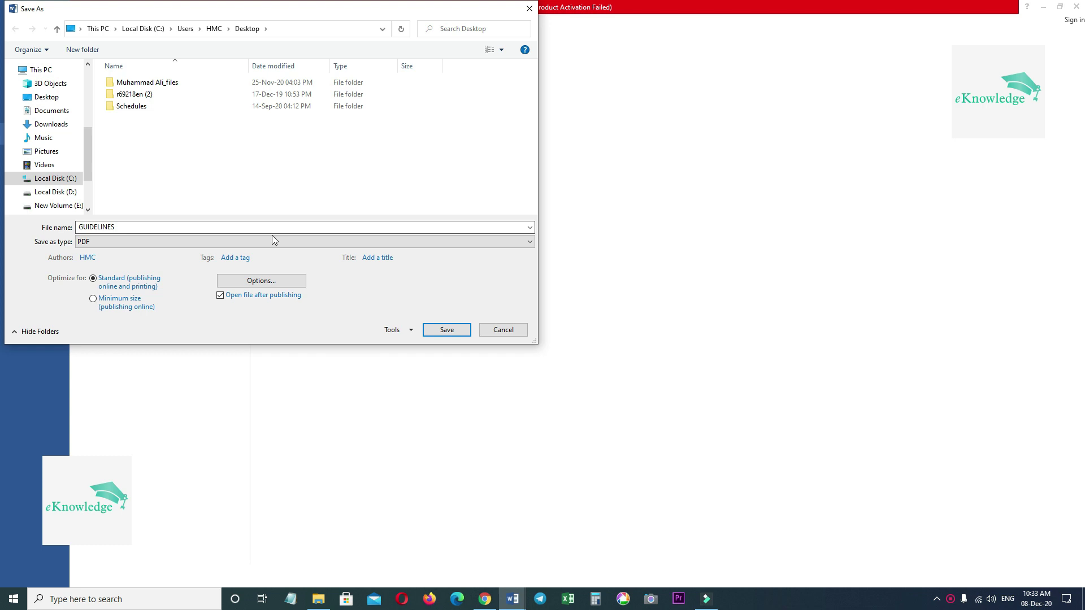
left_click(444, 332)
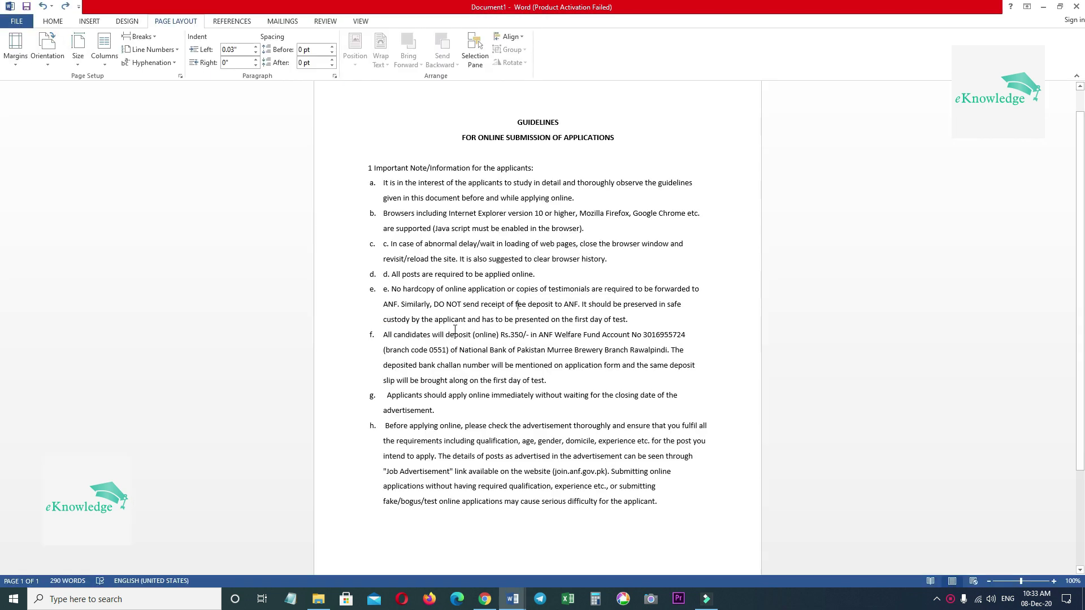
Step: Look through the published GUIDELINES PDF and minimize the open windows to reveal the desktop
scroll(465, 362, "down", 9)
scroll(482, 376, "up", 8)
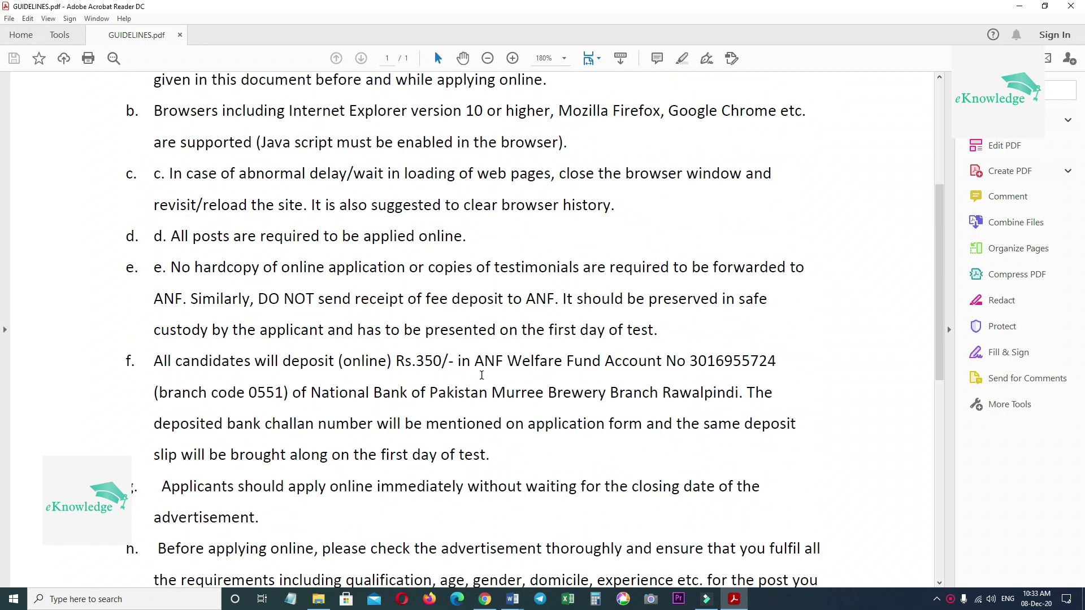
scroll(482, 375, "up", 1)
left_click(1011, 6)
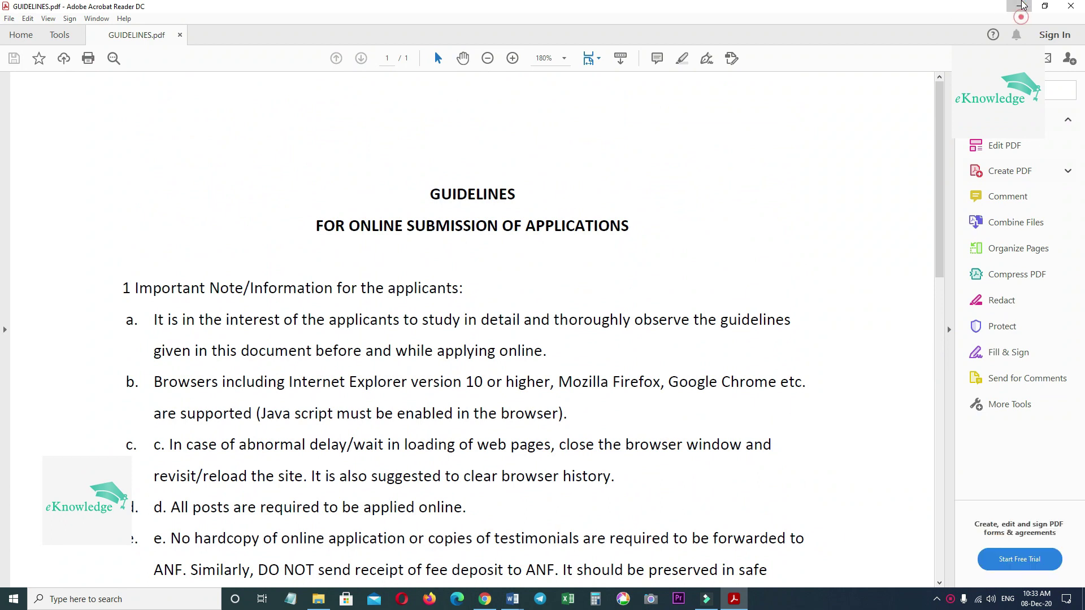
left_click(1043, 5)
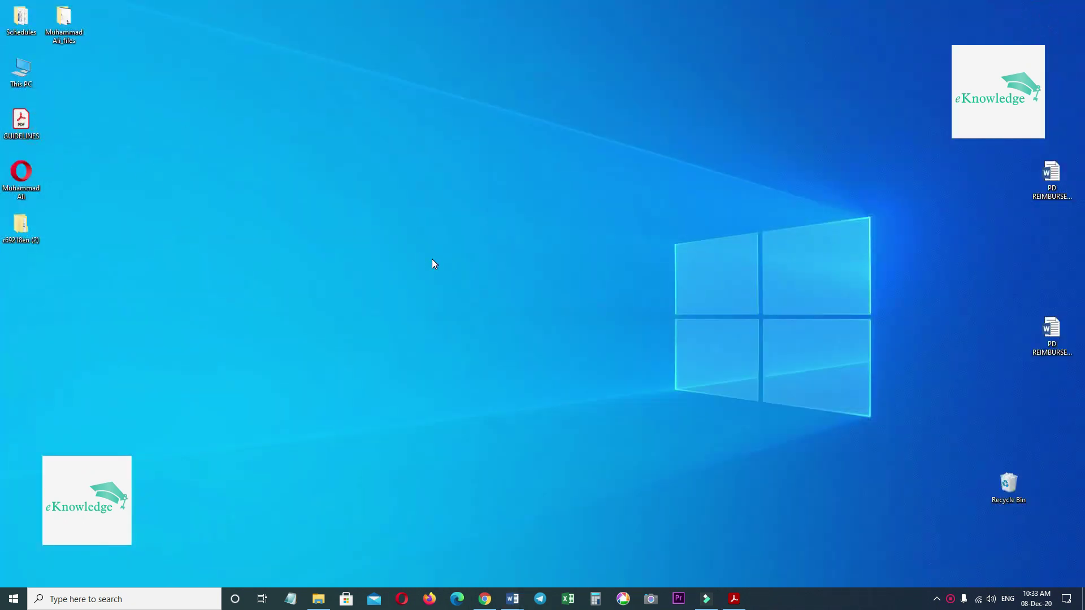
Step: Check the saved PDF by opening the GUIDELINES file from the desktop, and minimize its window again
left_click(735, 598)
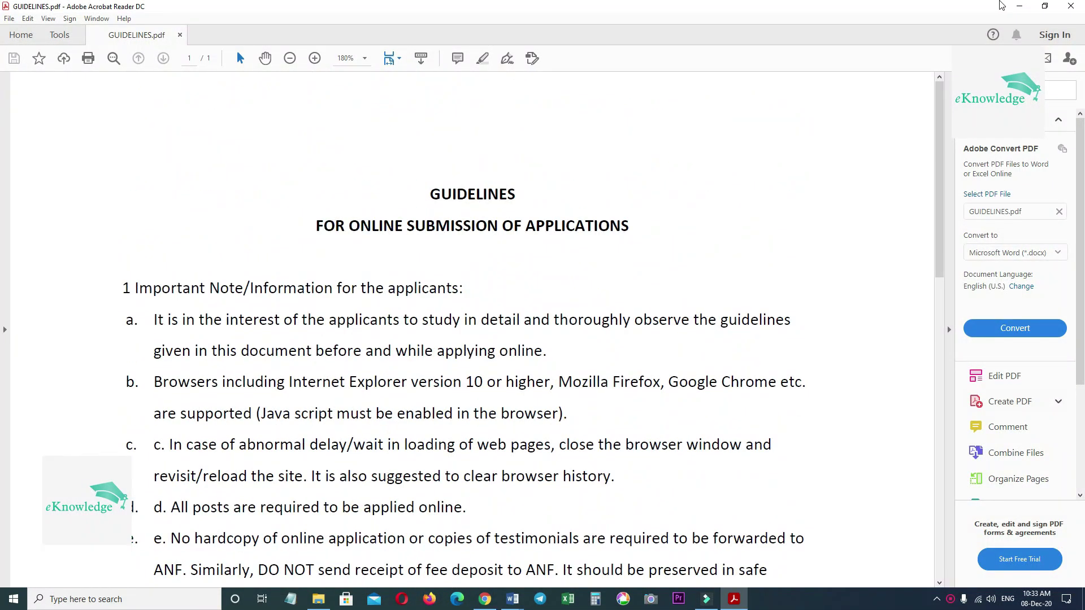
left_click(1019, 7)
left_click_drag(103, 116, 17, 120)
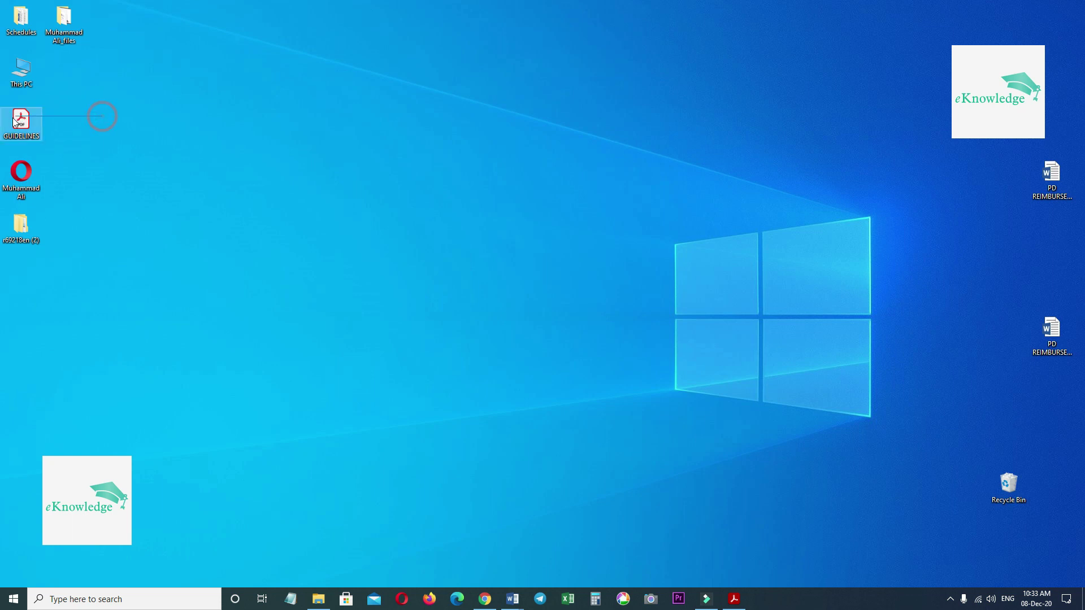
double_click(21, 120)
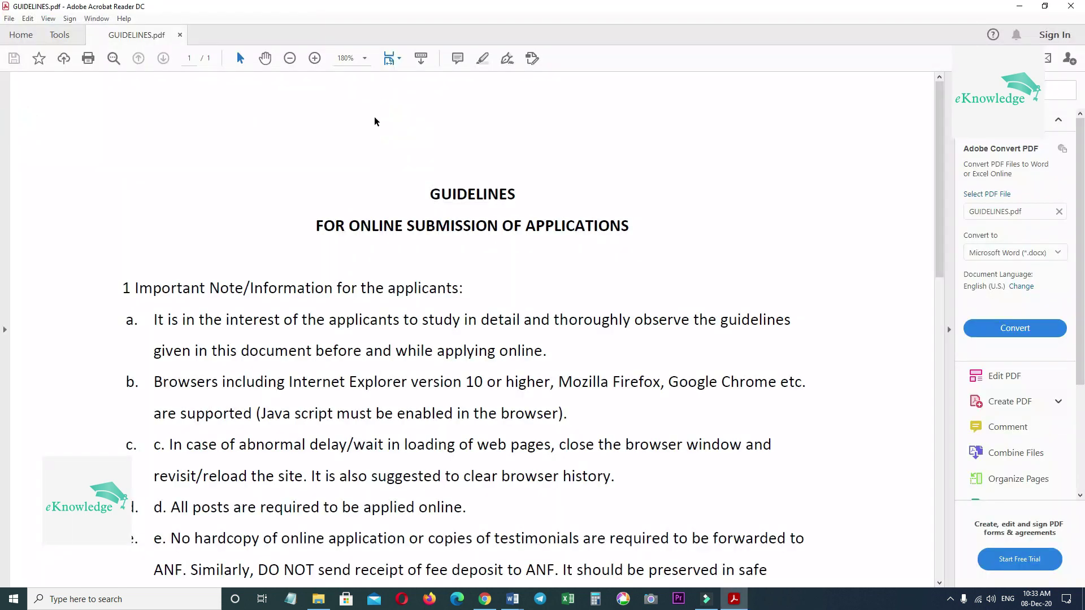
left_click(1023, 7)
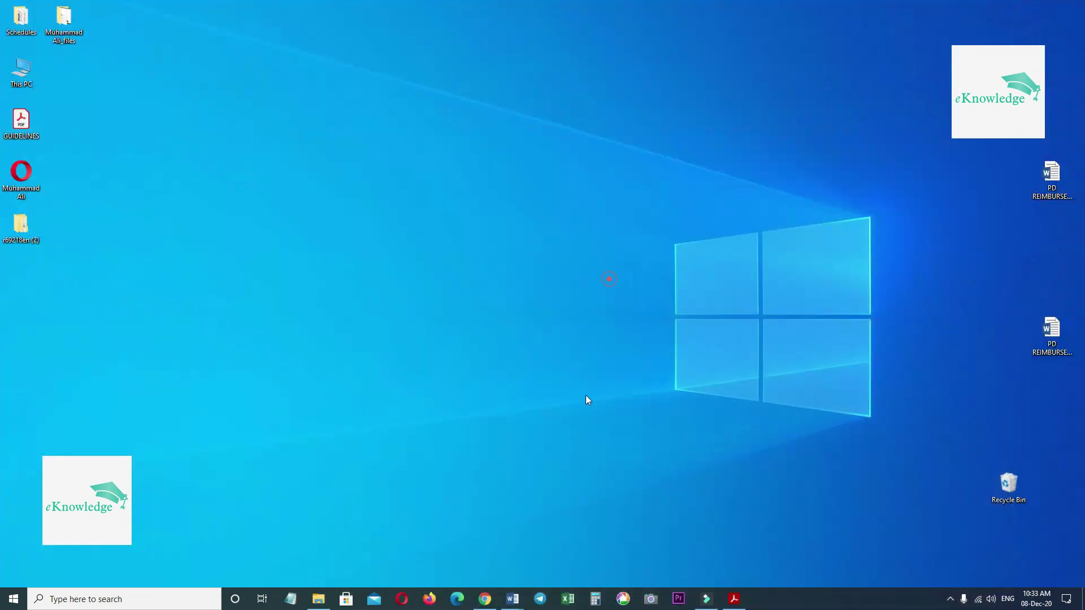
Step: Switch to Chrome and open the pdf2jpg.net website
left_click(485, 600)
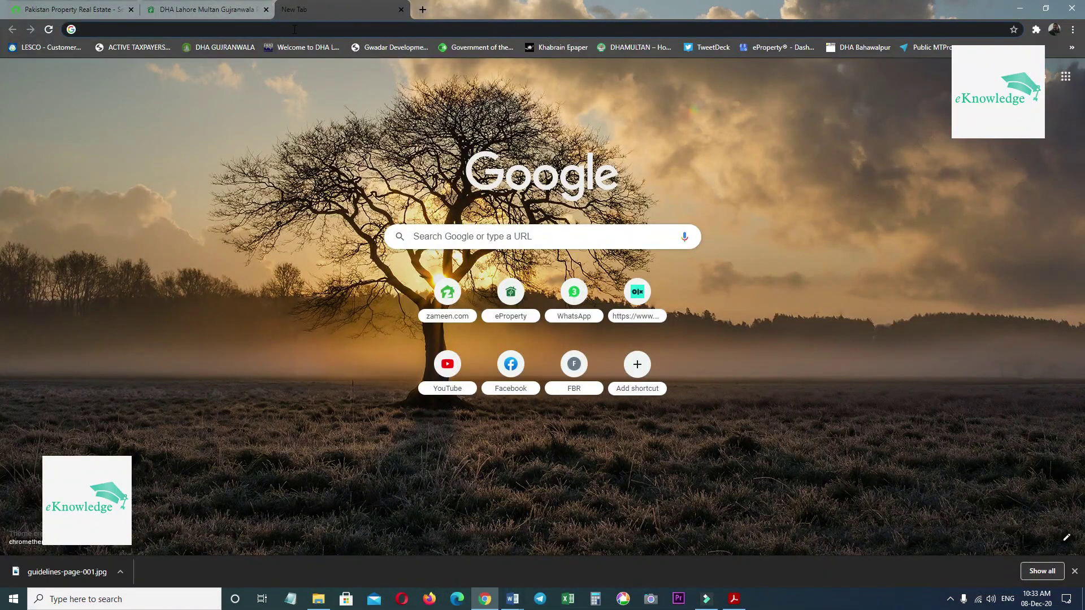
type("cd")
key("BackSpace")
key("BackSpace")
type("pdf2jpg.net")
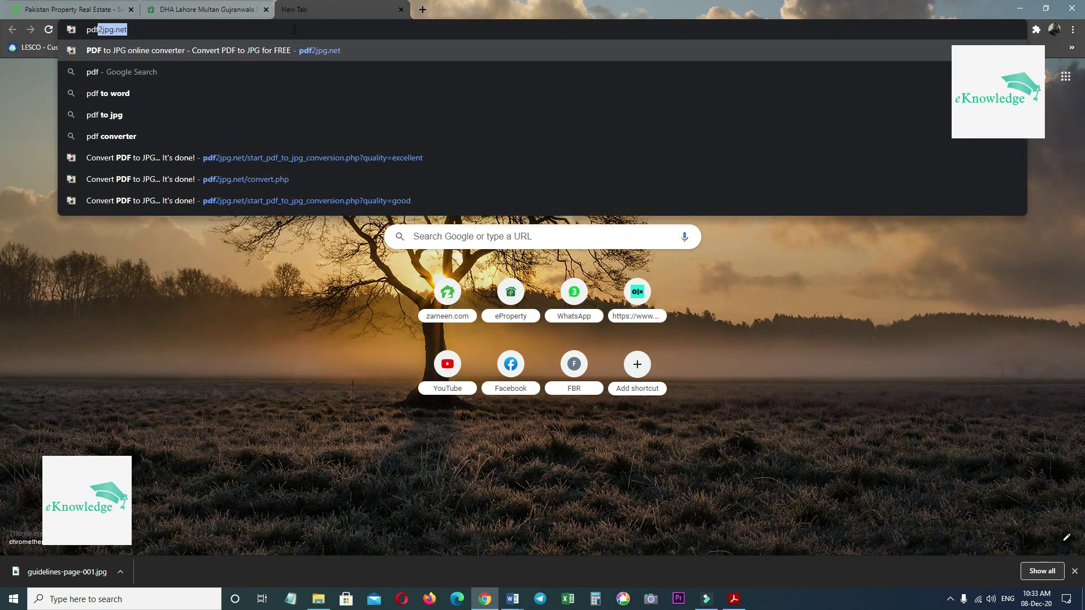
key("Return")
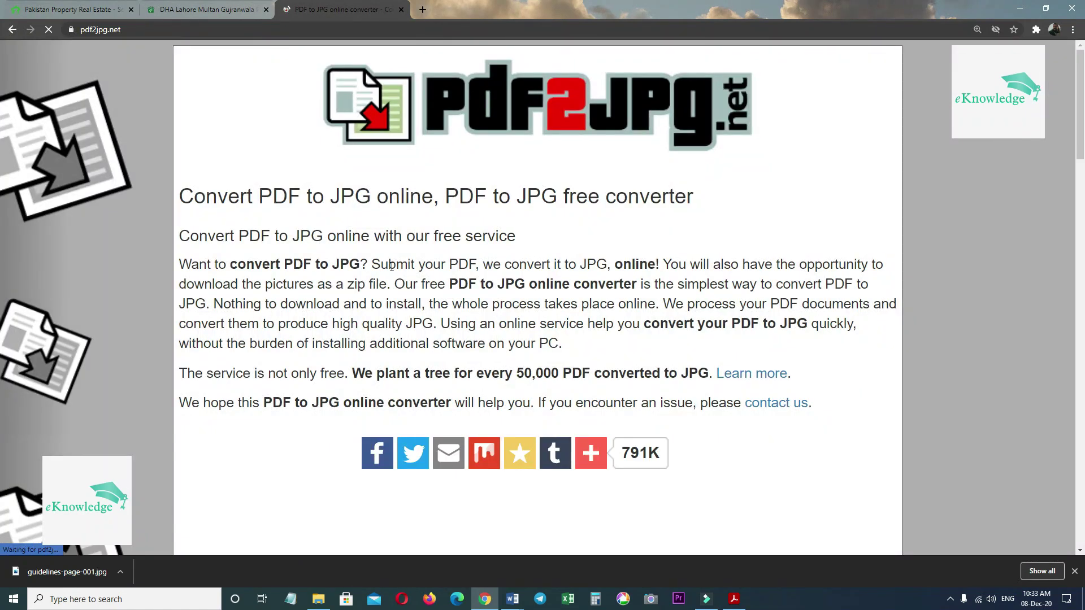
Step: Choose GUIDELINES.pdf from the Desktop as the PDF document to convert to JPG
scroll(392, 266, "down", 1)
scroll(391, 266, "down", 2)
scroll(392, 266, "up", 4)
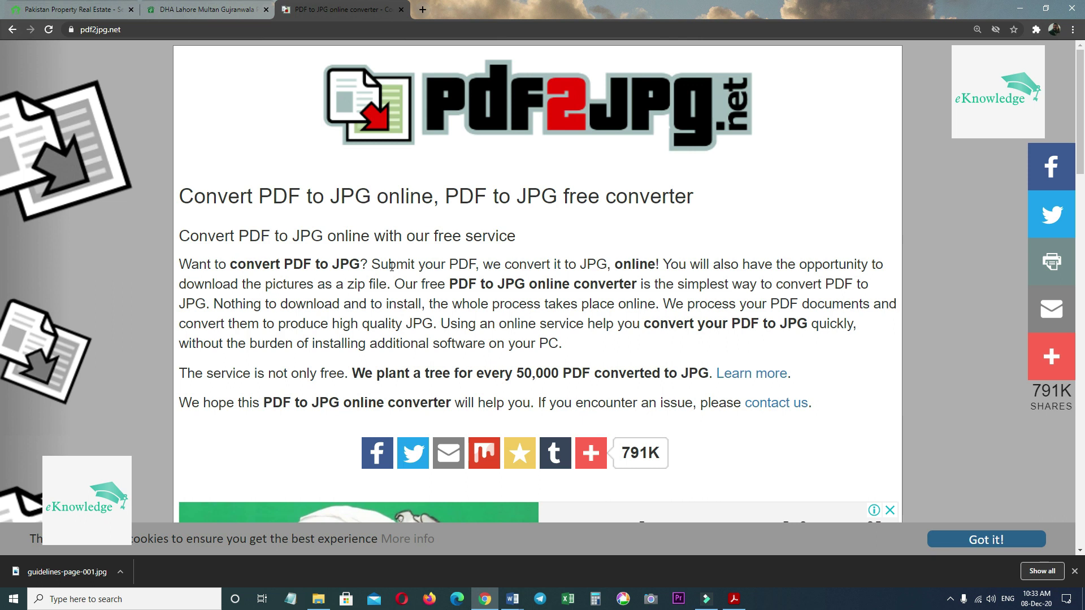
scroll(391, 266, "down", 10)
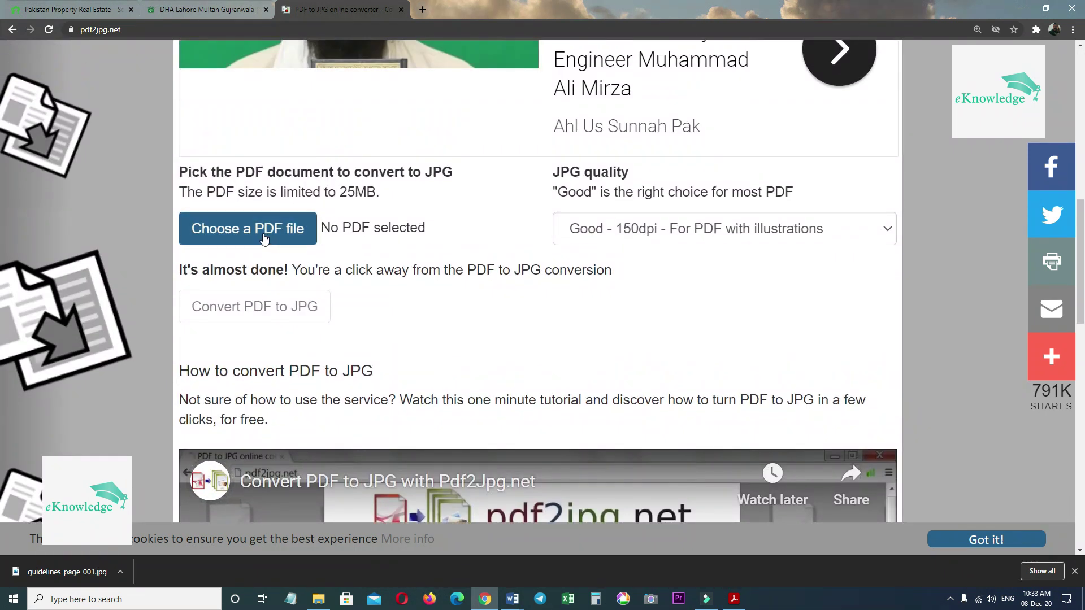
key("ctrl+plus")
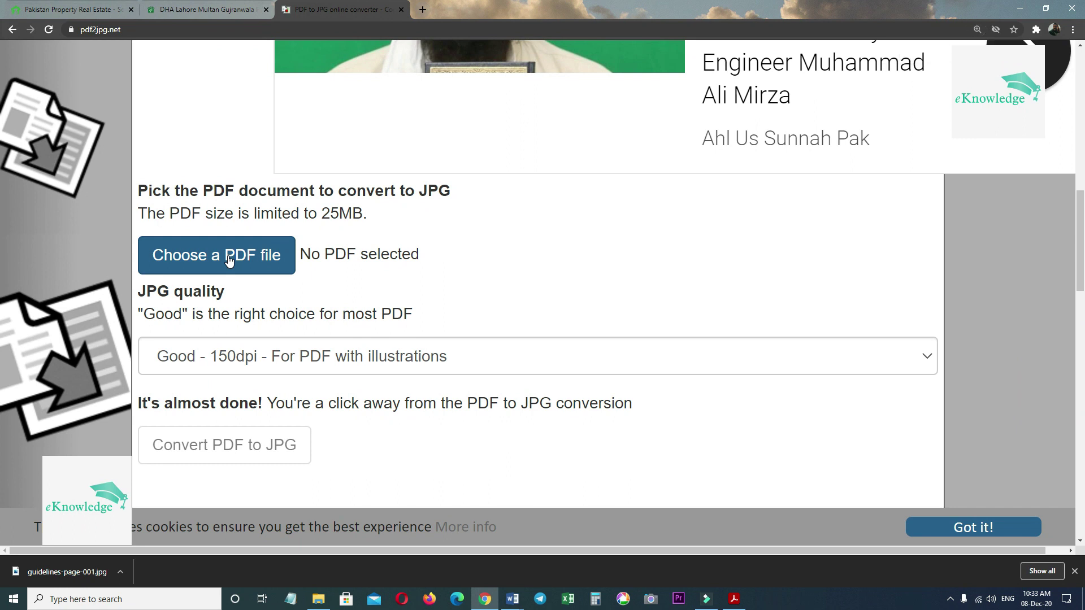
left_click(229, 259)
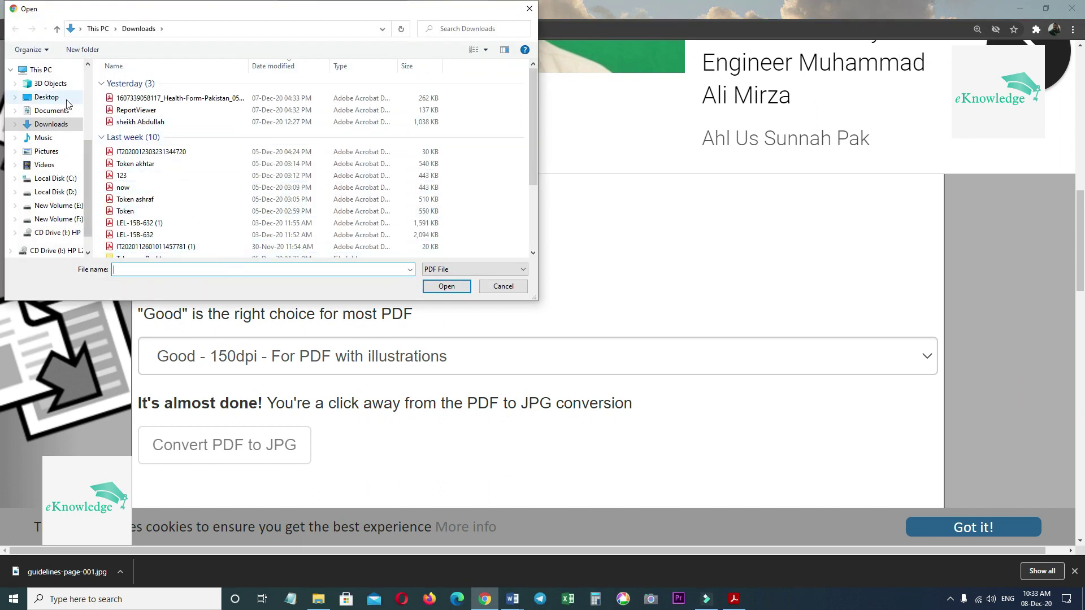
left_click(46, 96)
left_click(136, 118)
double_click(137, 122)
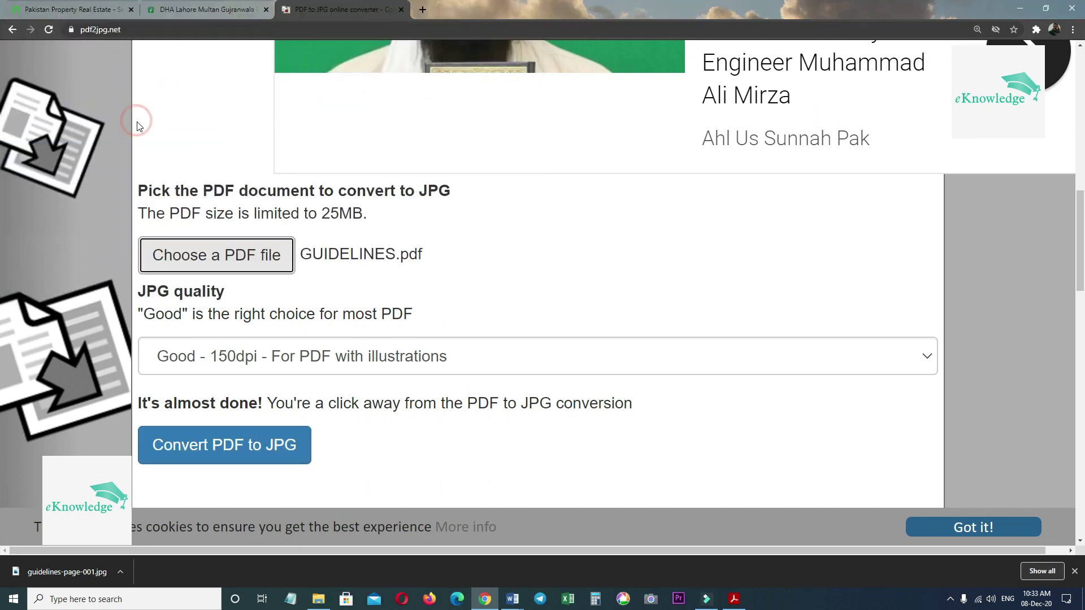
left_click_drag(303, 258, 437, 256)
left_click(407, 253)
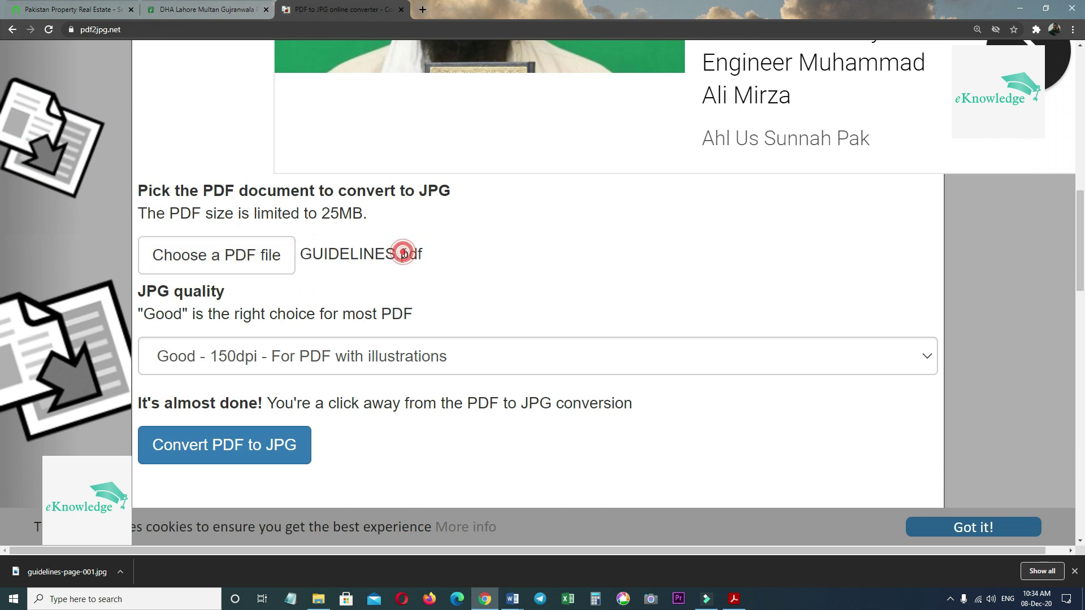
Step: Set the JPG quality to Excellent - 300dpi and convert the PDF to JPG
scroll(262, 435, "down", 1)
scroll(262, 442, "down", 2)
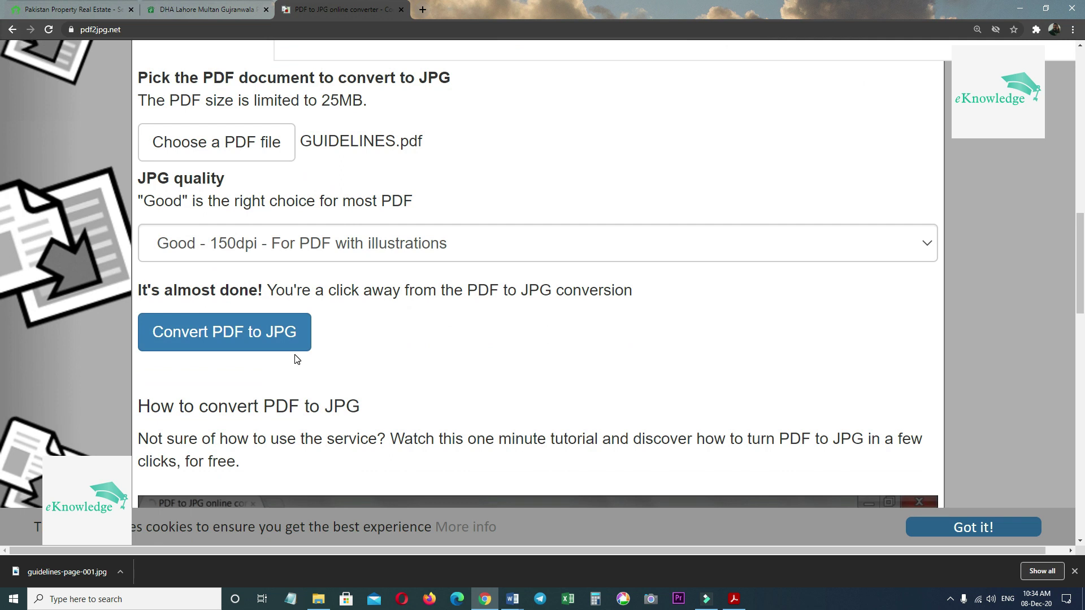
left_click(343, 246)
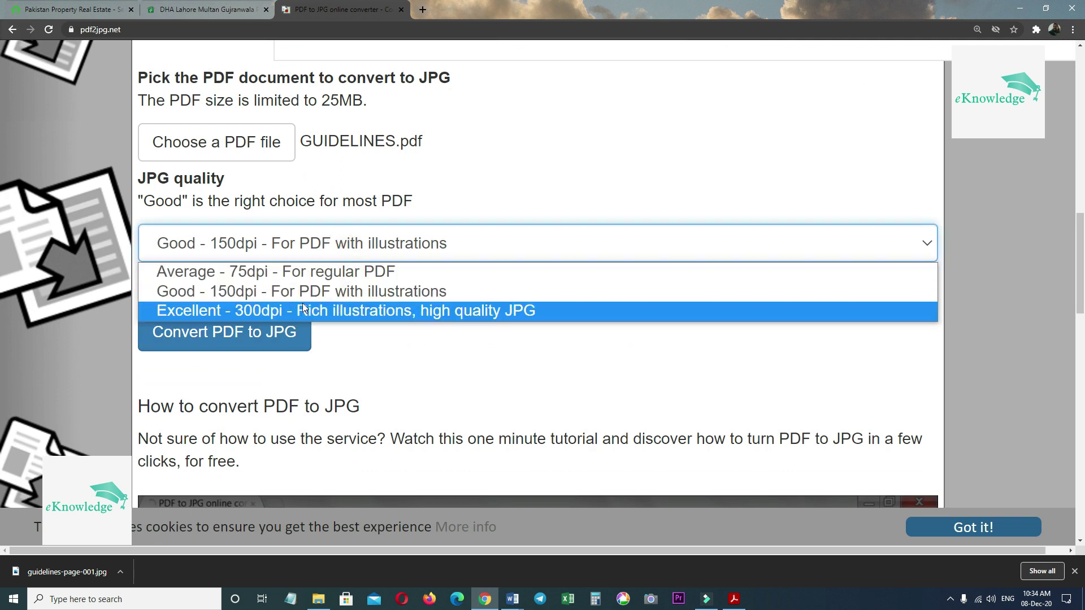
left_click(317, 311)
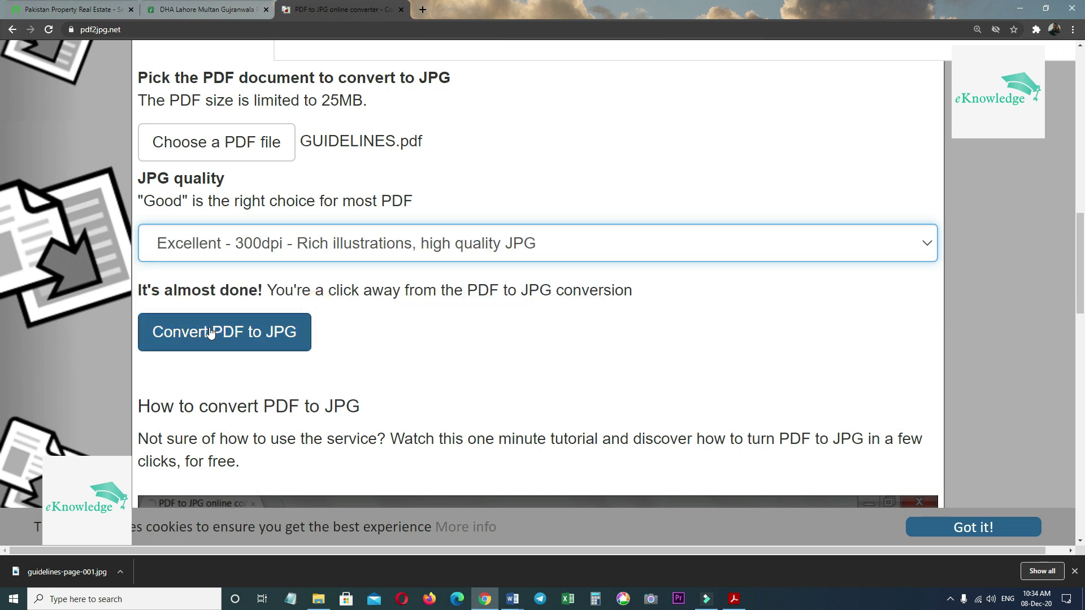
left_click(238, 334)
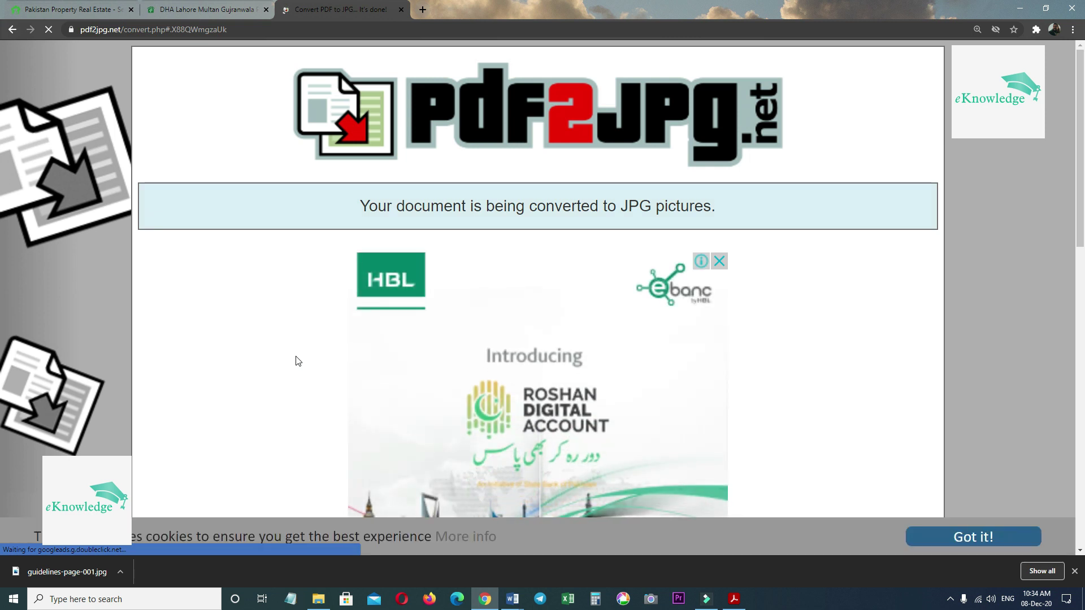
Step: Preview the converted JPG picture of page 1 and close the preview
left_click_drag(517, 208, 852, 216)
scroll(814, 269, "down", 7)
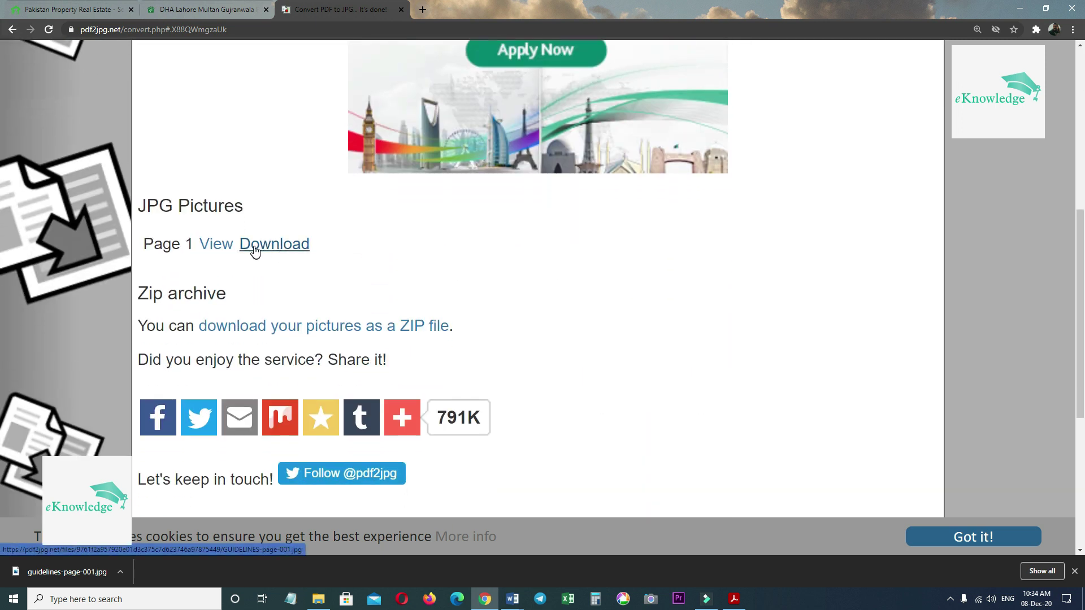
left_click(213, 243)
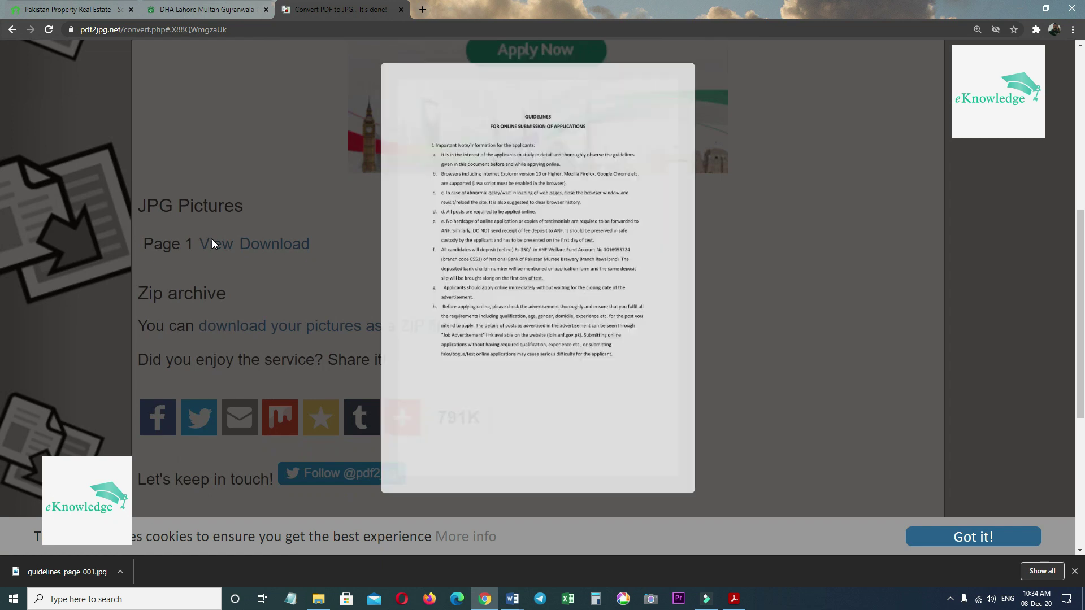
left_click(691, 70)
Step: Download the page 1 JPG picture and show the downloaded file in its folder
left_click(276, 247)
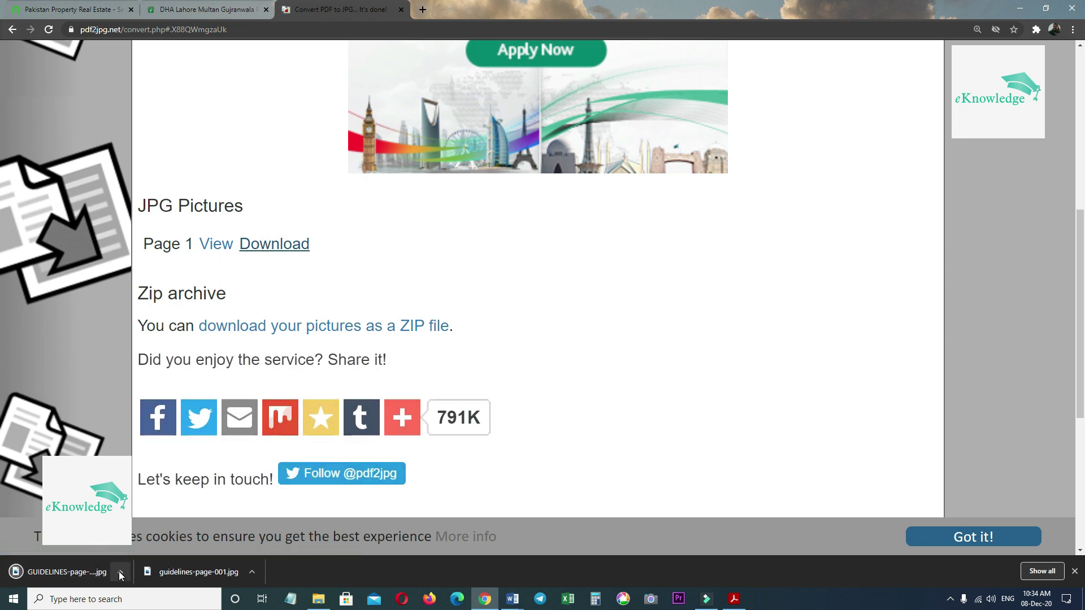
left_click(121, 574)
left_click(144, 541)
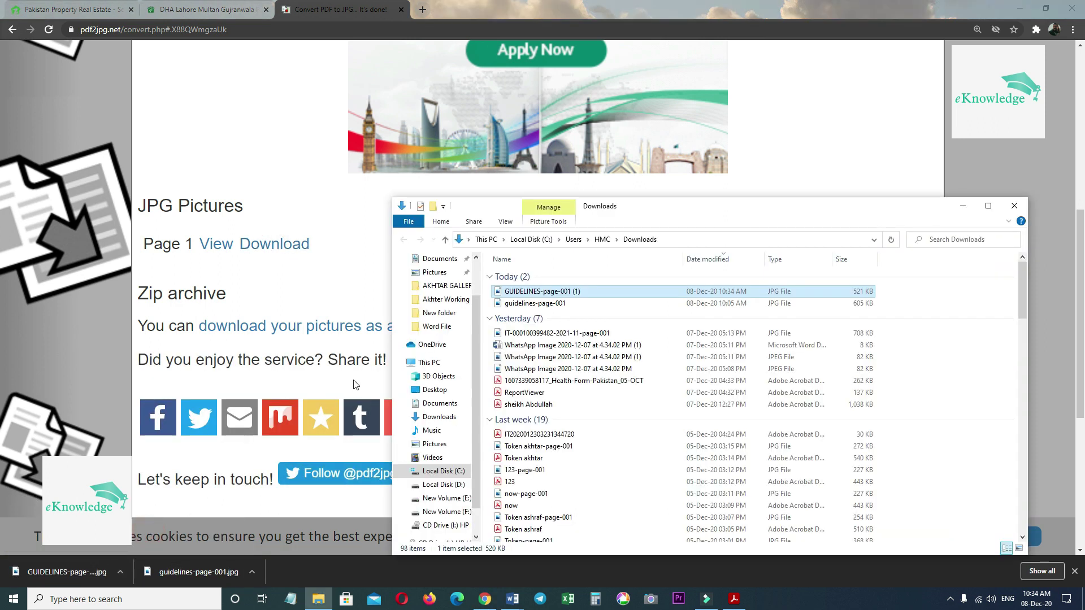
Step: Open the downloaded GUIDELINES-page-001 (1) image in Picasa Photo Viewer, inspect it at different zoom levels, and close the viewer
right_click(507, 293)
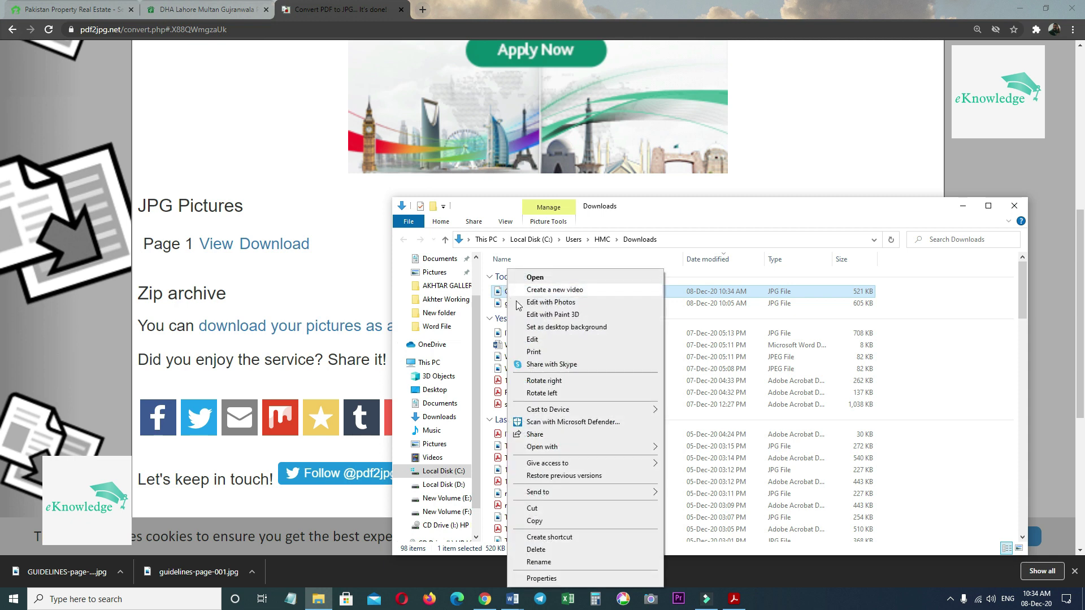
mouse_move(568, 464)
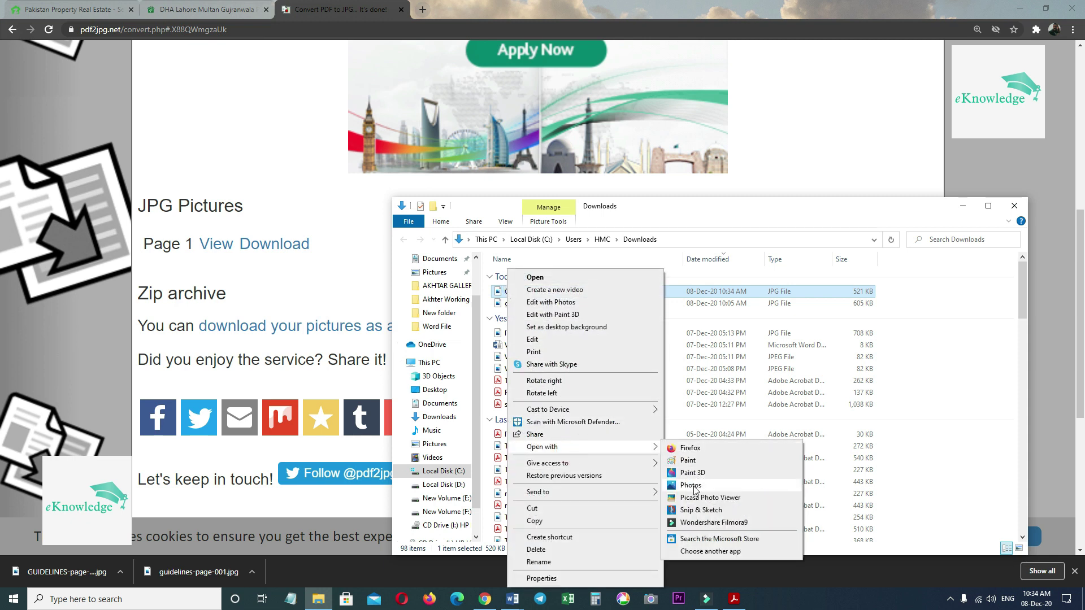
left_click(701, 498)
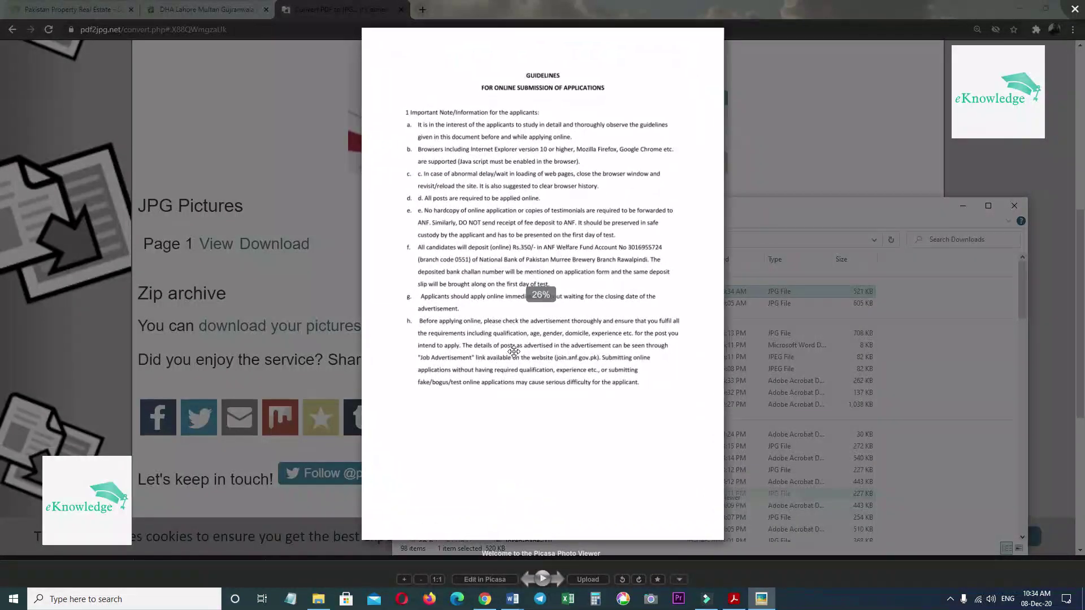
scroll(514, 352, "up", 5)
left_click_drag(514, 356, 499, 486)
scroll(499, 486, "down", 5)
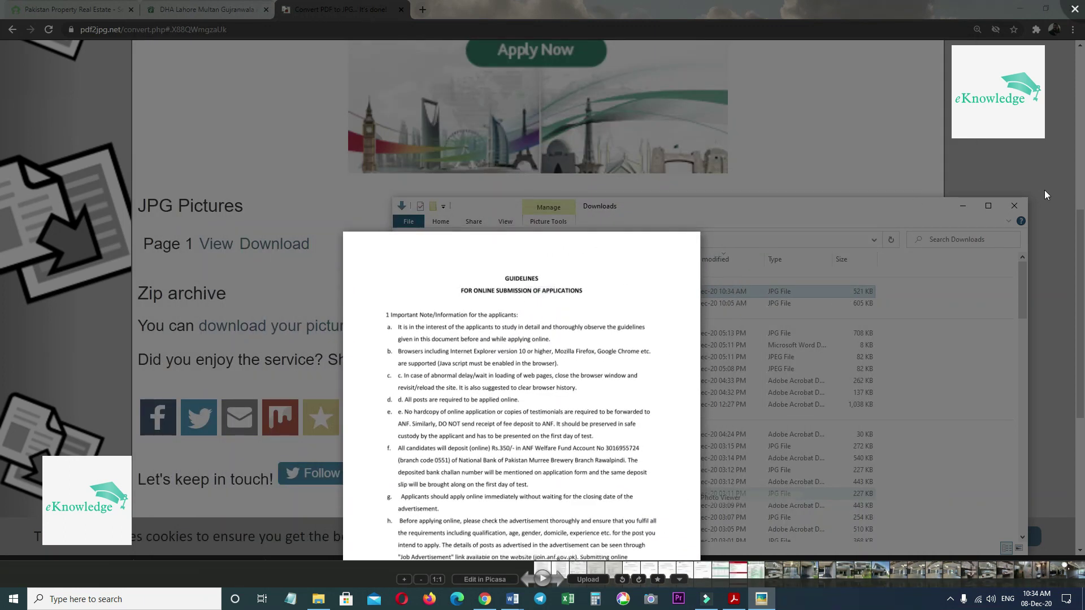
left_click(1035, 163)
left_click(688, 222)
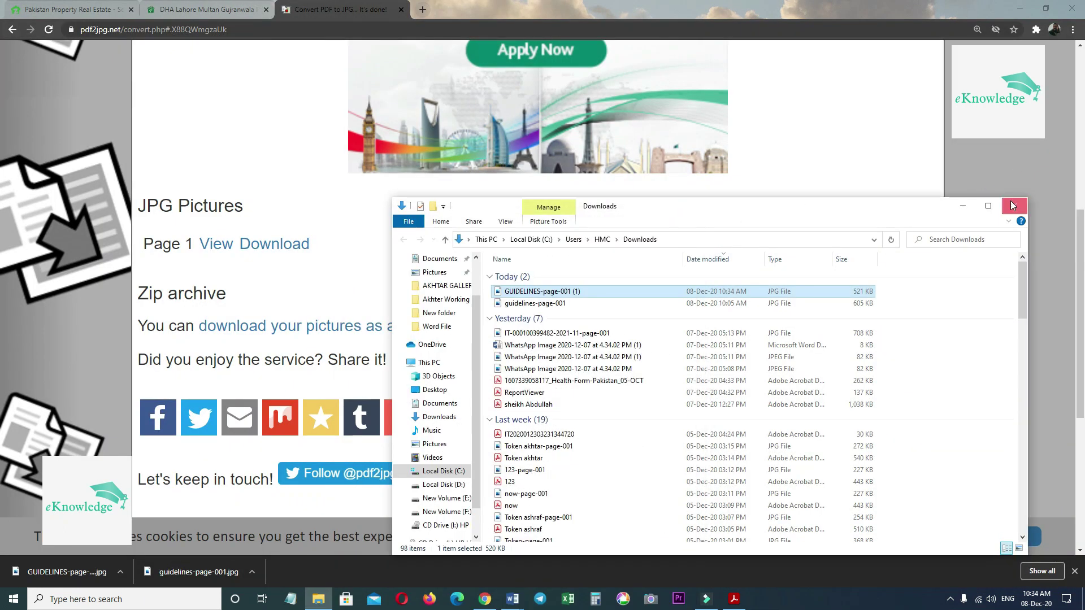
Step: Close the Downloads folder window and the PDF-to-JPG conversion page, and open a new browser tab
left_click(1014, 206)
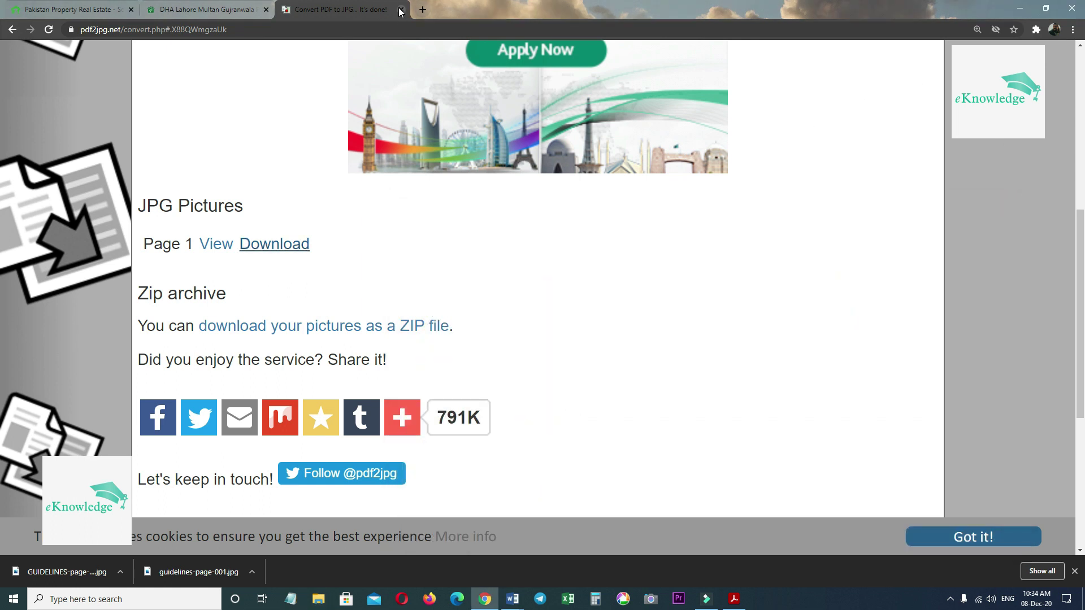
left_click(403, 10)
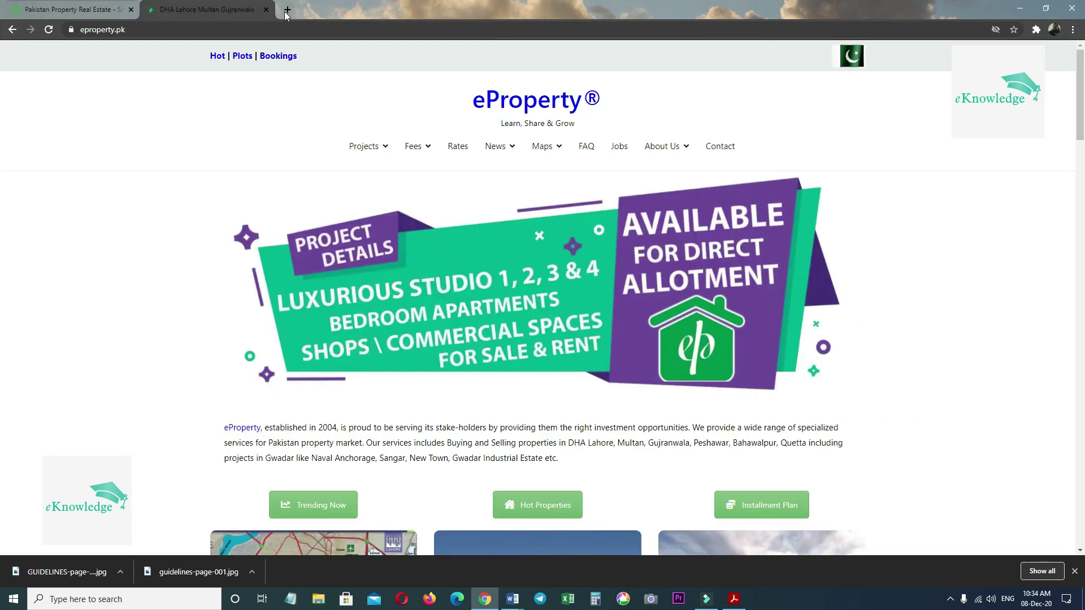
left_click(286, 12)
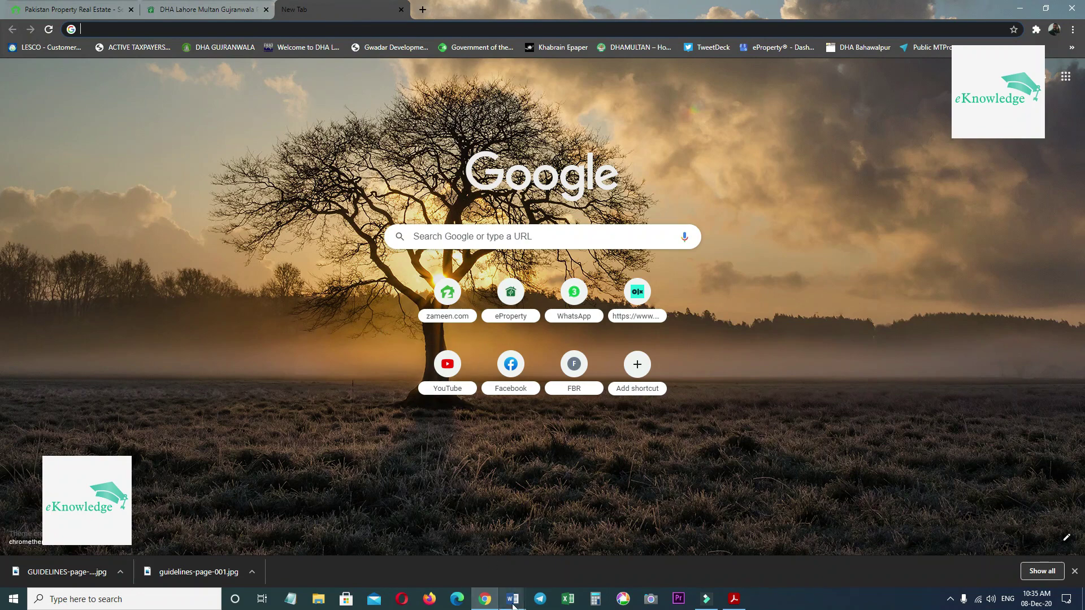
Step: Switch to Document2 in Word and highlight the heading "OCR Stand for??" and its answer "Optical Character Recognition"
mouse_move(513, 603)
left_click(560, 560)
left_click_drag(478, 130, 600, 127)
left_click(591, 127)
left_click(583, 128)
left_click_drag(426, 157, 656, 159)
left_click(648, 157)
left_click(441, 158)
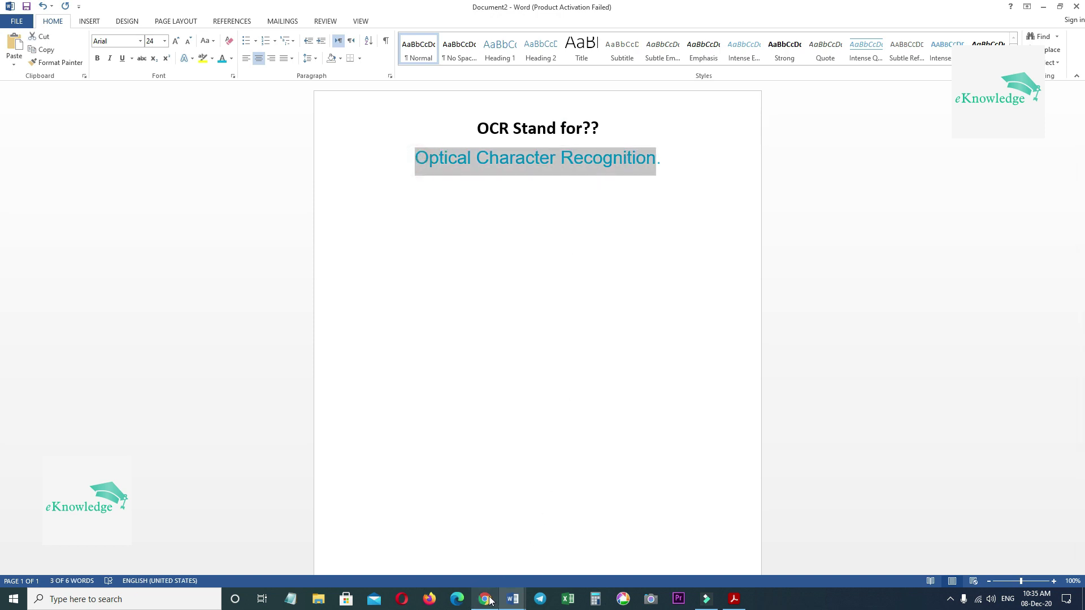
Step: Switch back to Chrome and go to onlineocr.net in the new tab
left_click(489, 602)
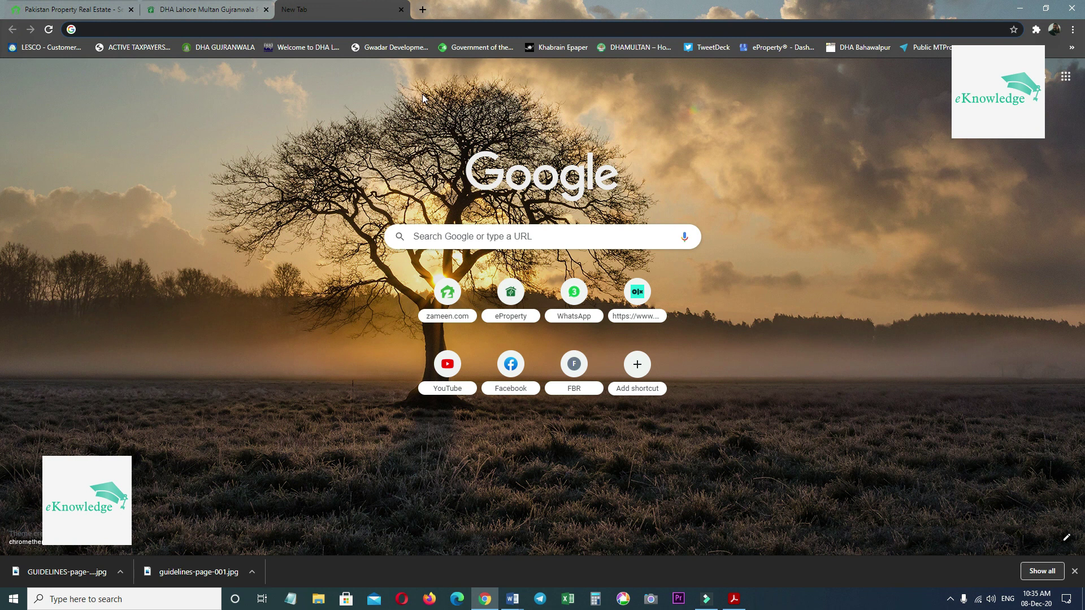
type("onil")
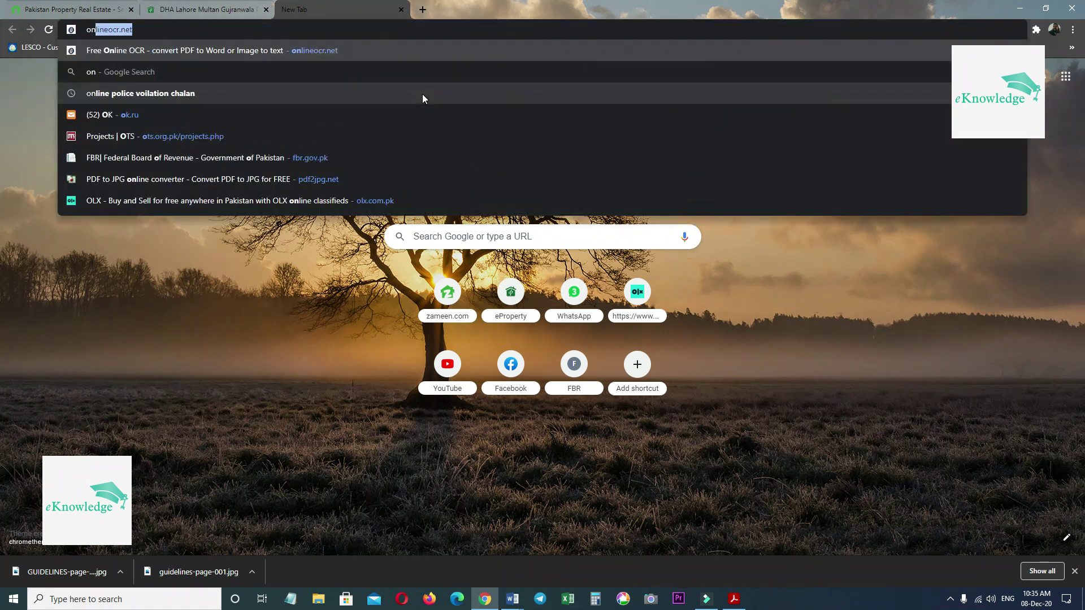
key("BackSpace")
key("BackSpace")
type("line")
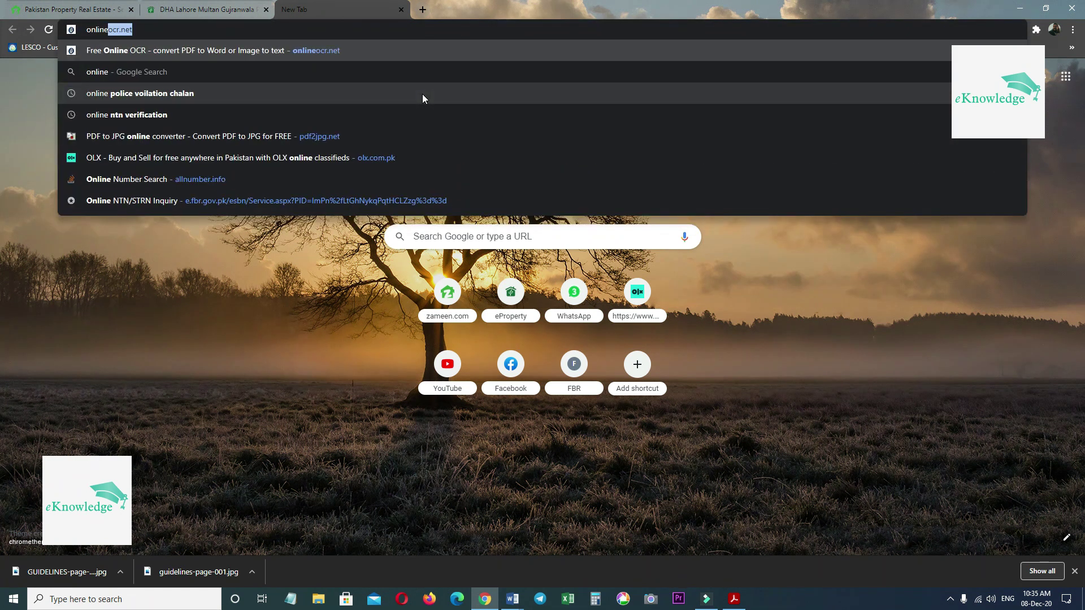
key("BackSpace")
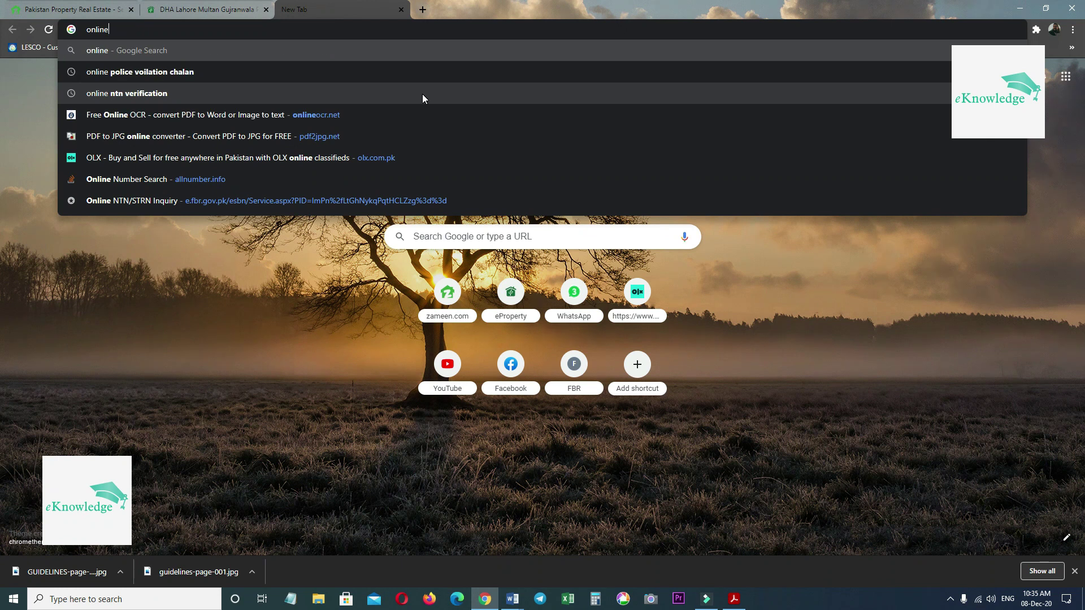
type("or")
key("BackSpace")
type("crn")
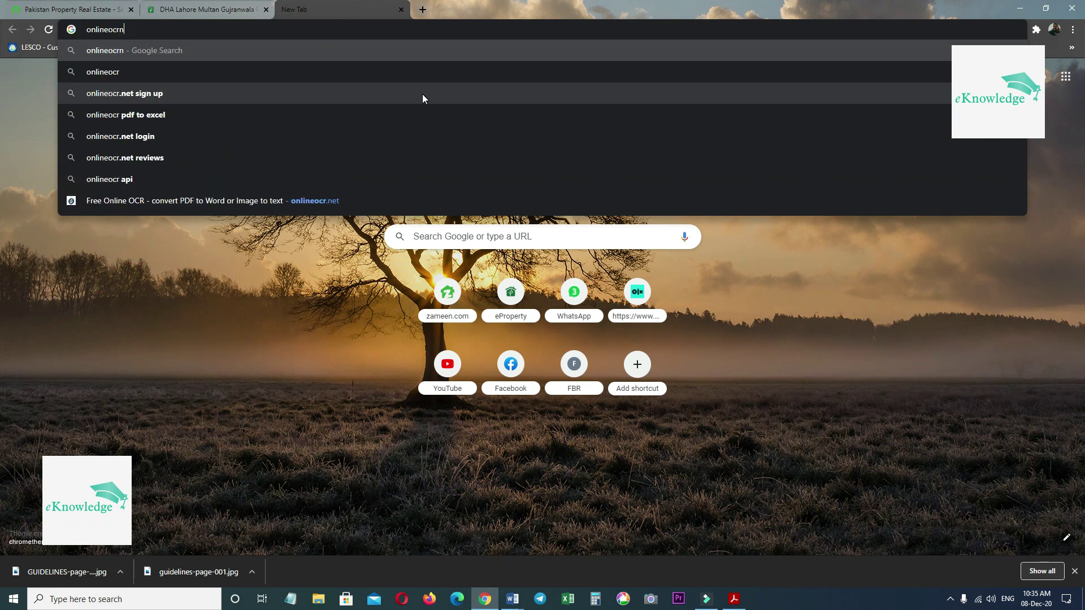
key("BackSpace")
type(".net")
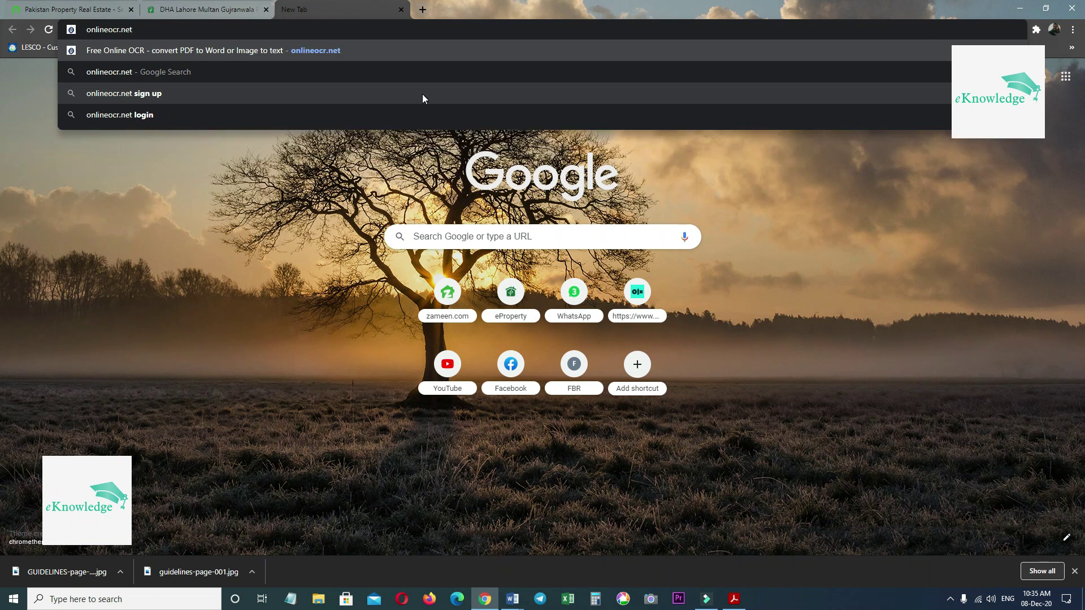
key("Return")
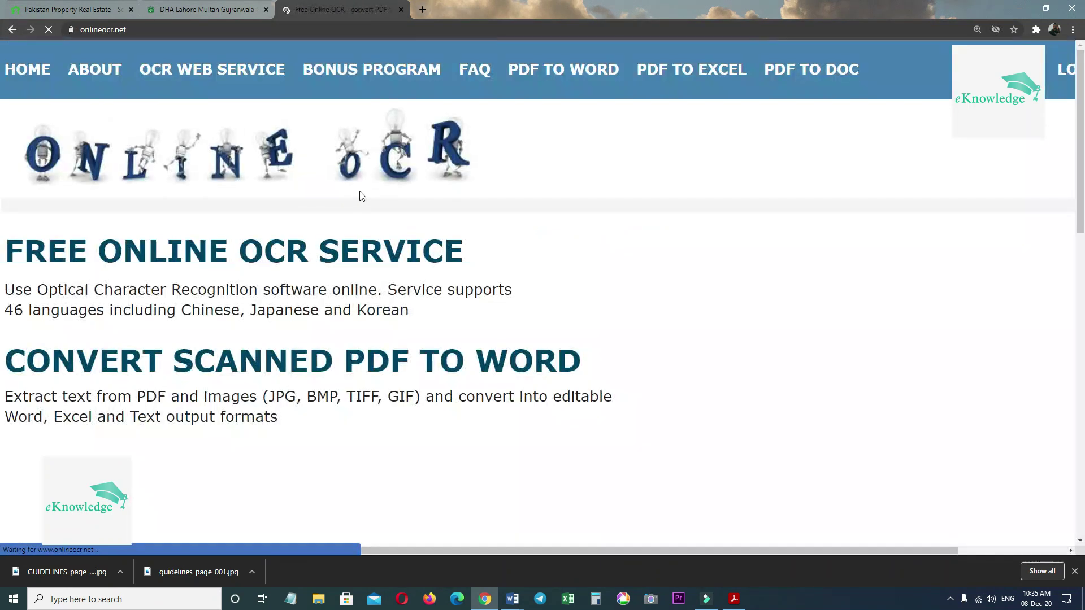
Step: Dismiss the banner ad and upload the GUIDELINES-page-001 (1) JPG from the Downloads folder for text recognition
scroll(302, 283, "down", 5)
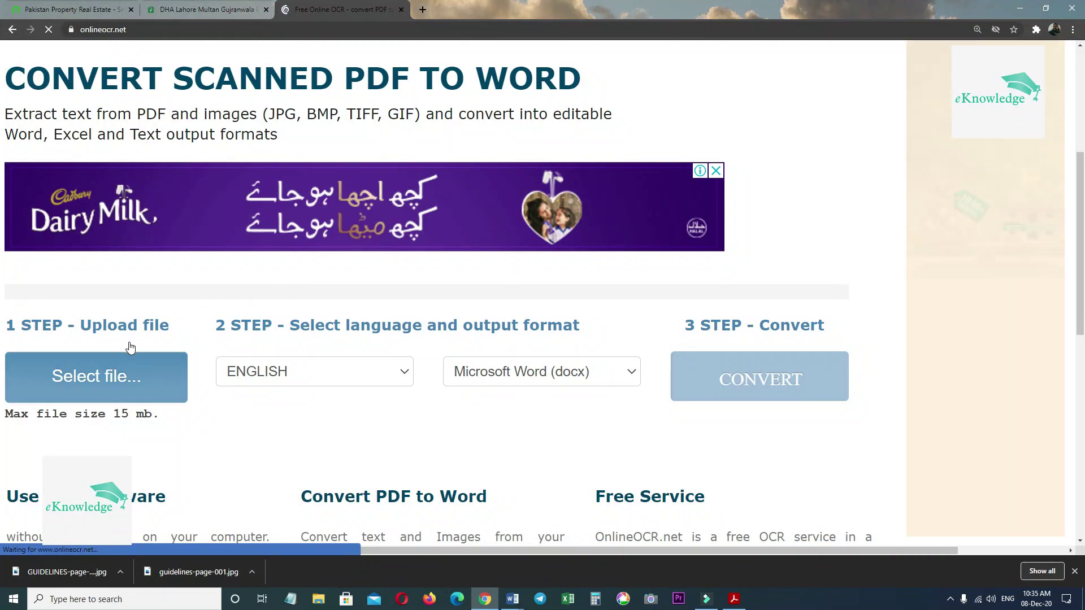
left_click(716, 171)
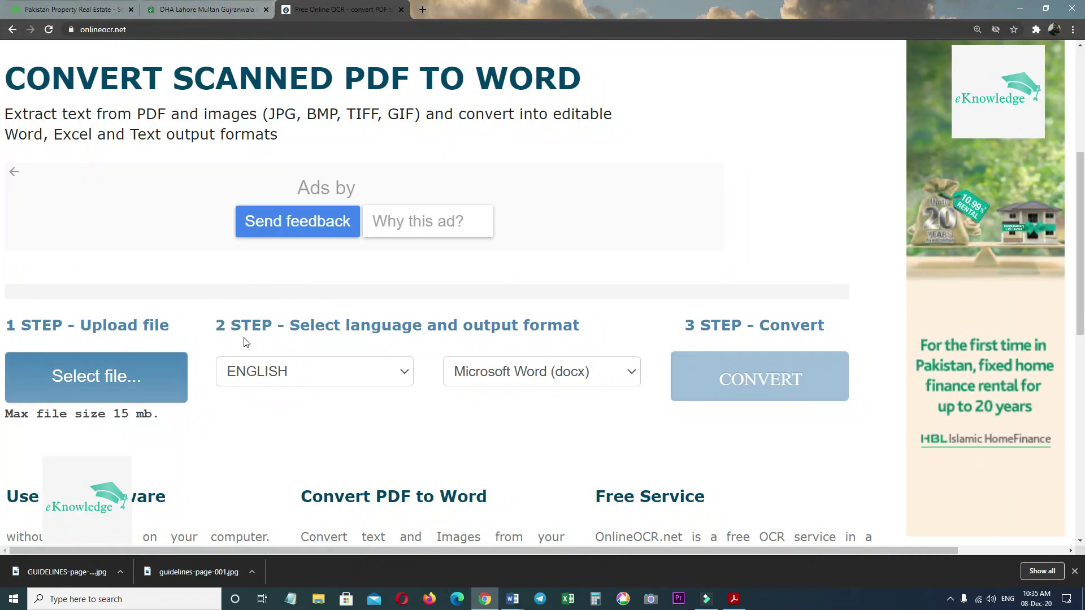
left_click(72, 379)
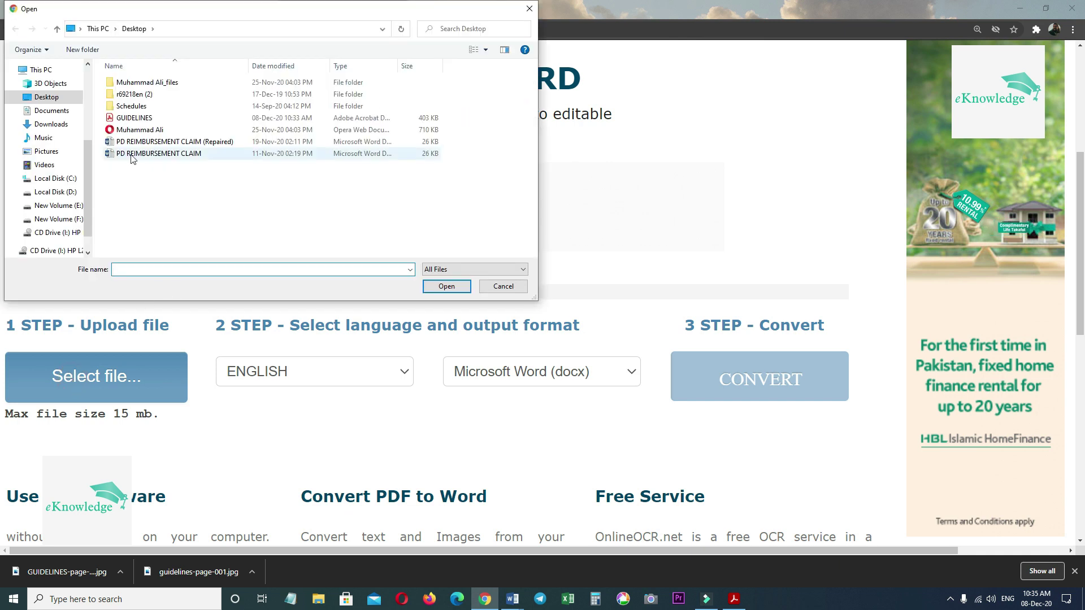
left_click(51, 124)
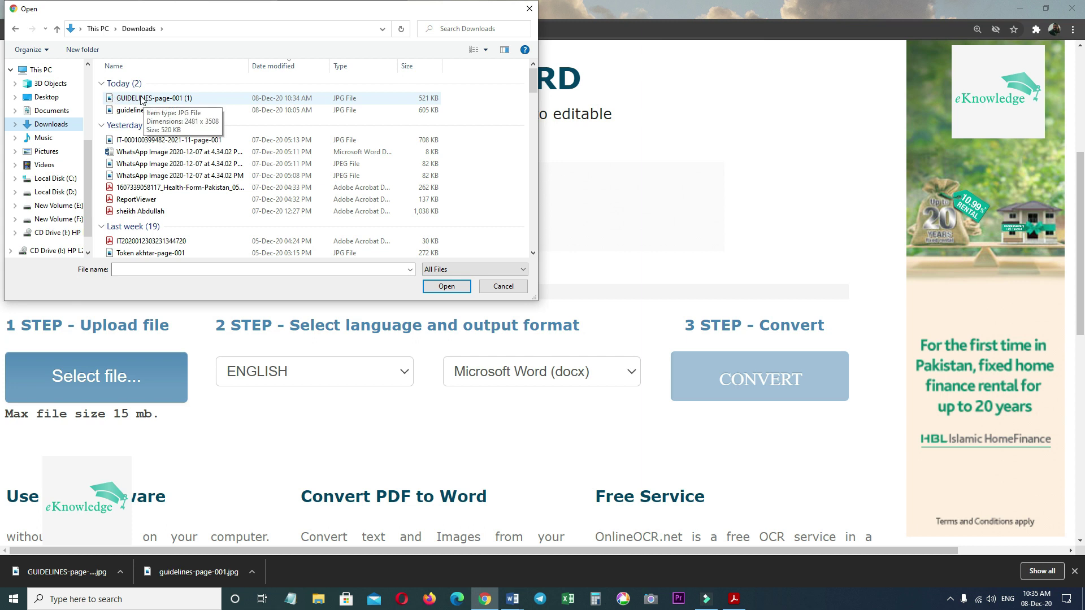
double_click(143, 98)
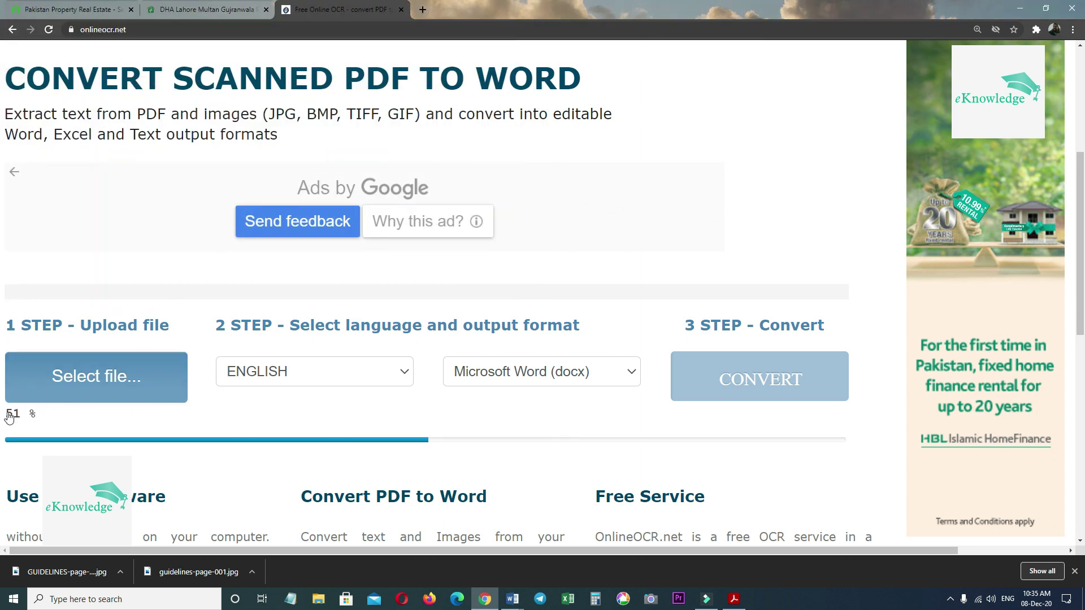
Step: Choose ENGLISH as the recognition language and Microsoft Word (docx) as the output format, and convert the uploaded image
left_click(405, 372)
scroll(375, 349, "down", 1)
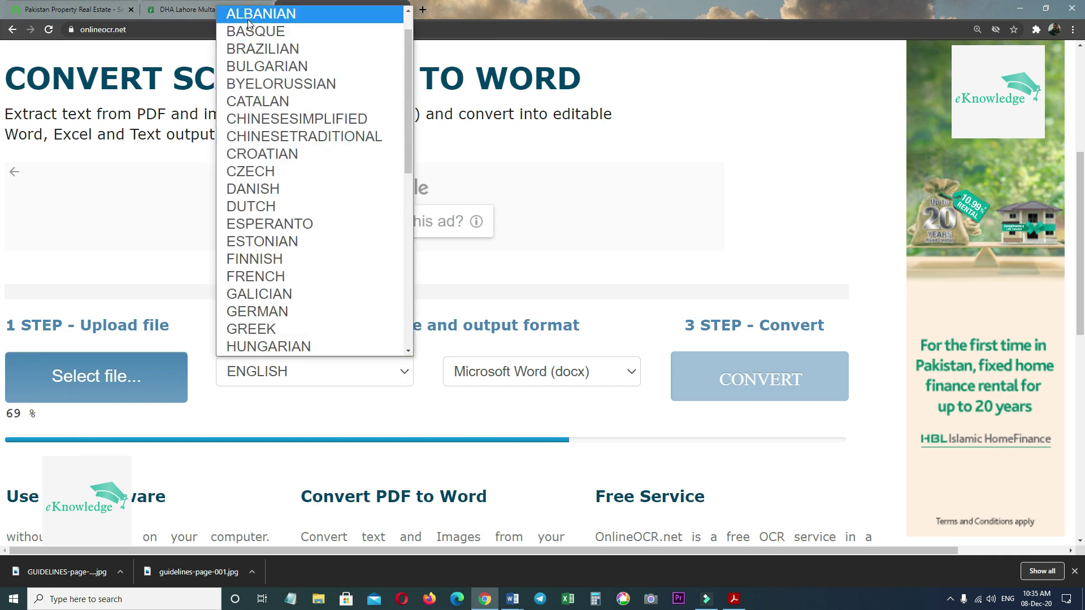
scroll(252, 242, "down", 5)
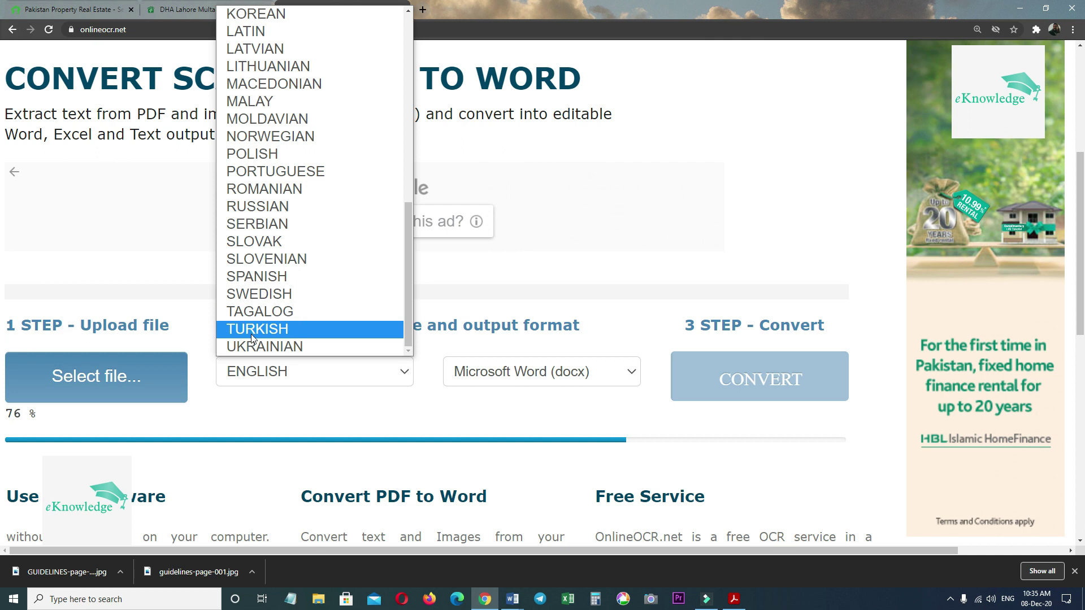
scroll(250, 334, "up", 5)
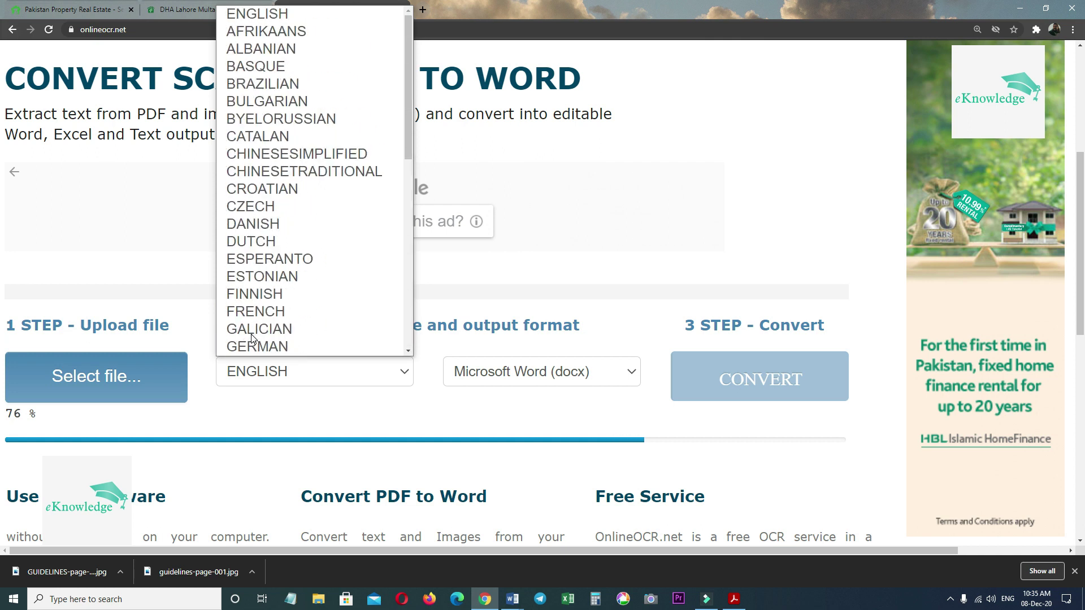
left_click(242, 17)
left_click(487, 378)
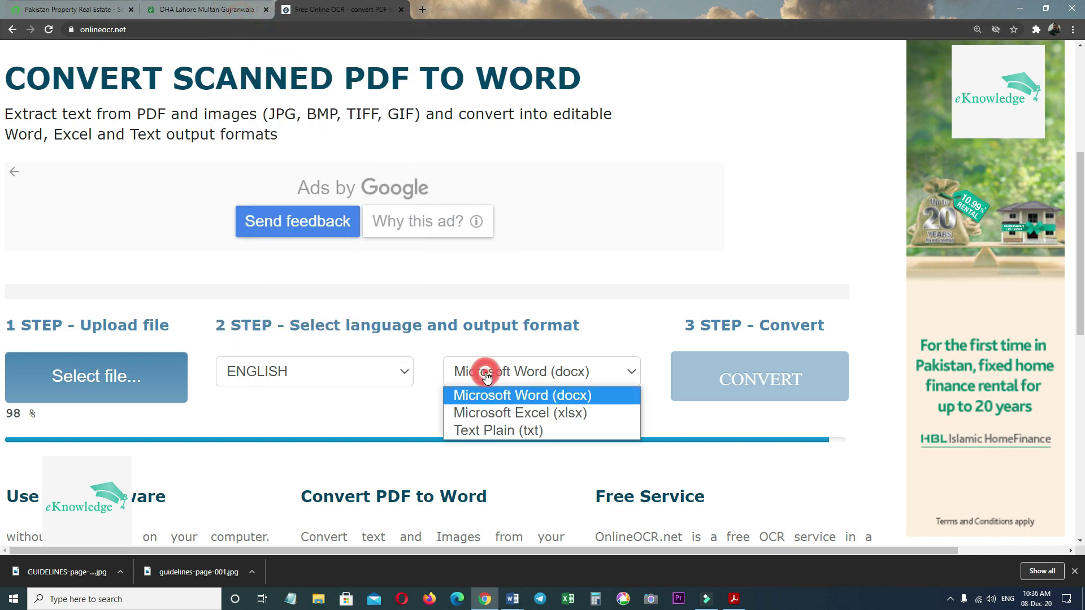
left_click(548, 394)
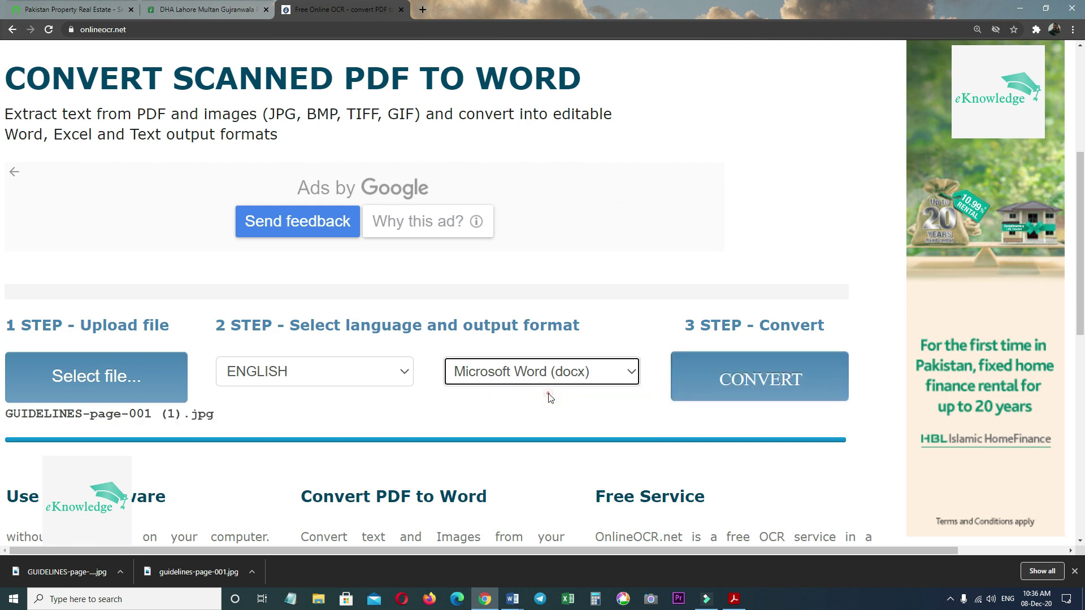
left_click(756, 375)
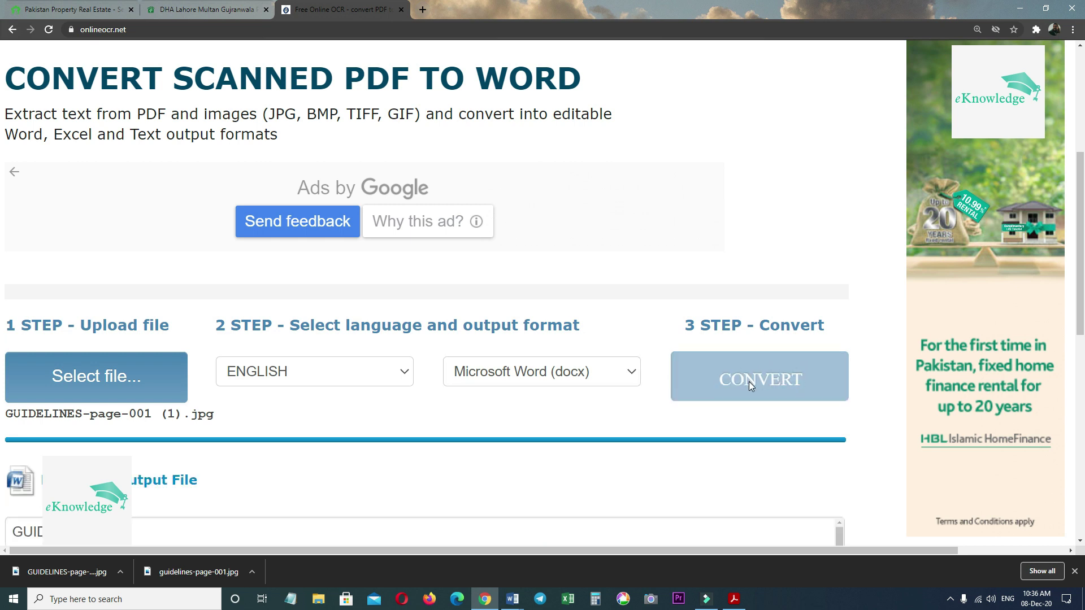
Step: Download the converted Word output file
scroll(750, 385, "down", 4)
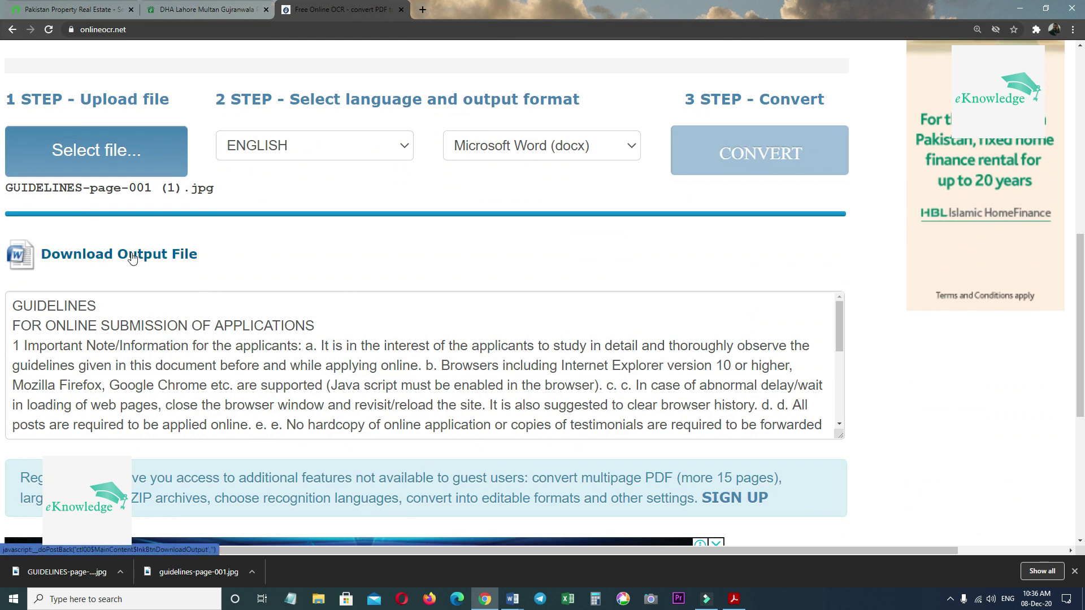
right_click(137, 257)
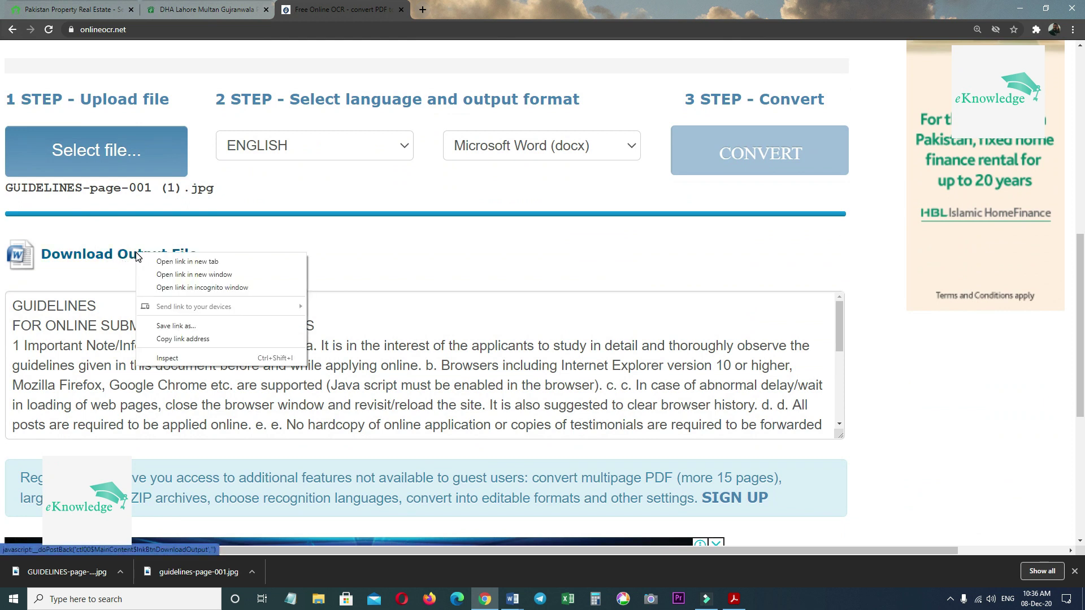
left_click(121, 254)
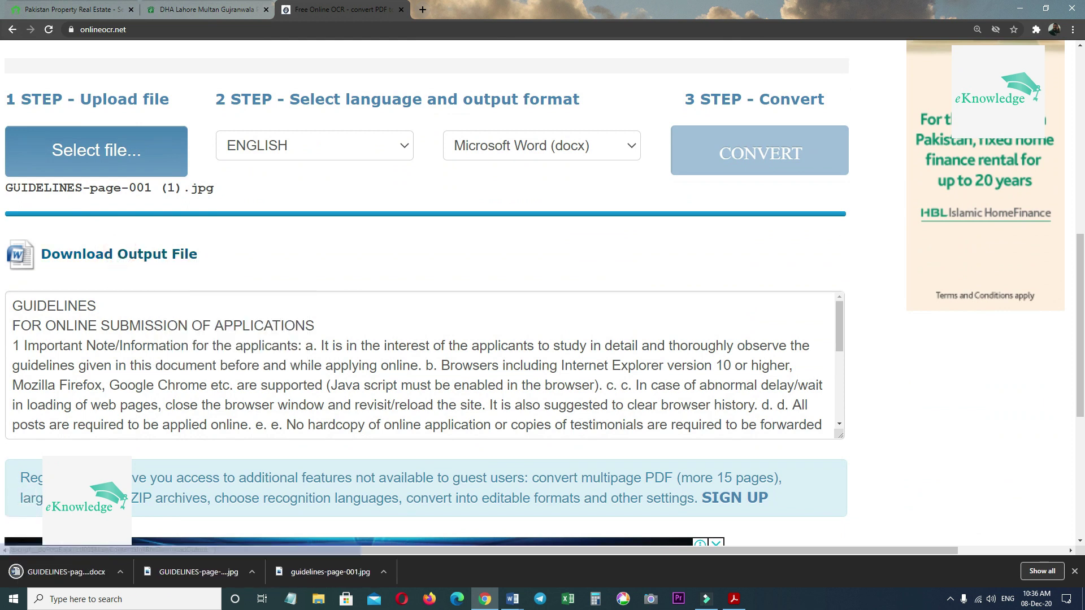
Step: Show the downloaded file in its folder, open the GUIDELINES-page-001 (1) Word document, and enable editing
left_click(123, 575)
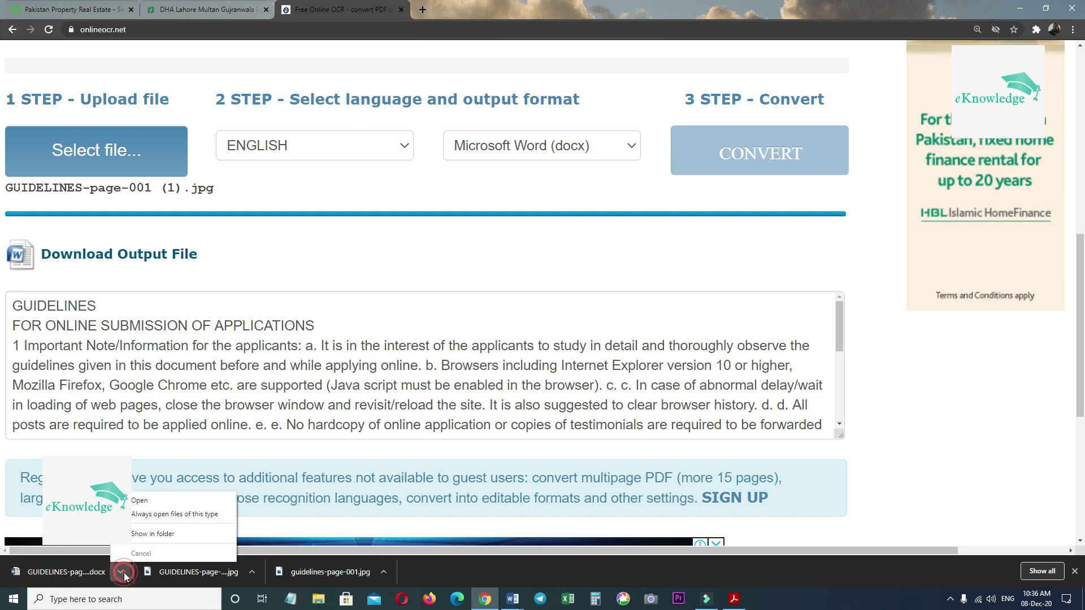
left_click(141, 536)
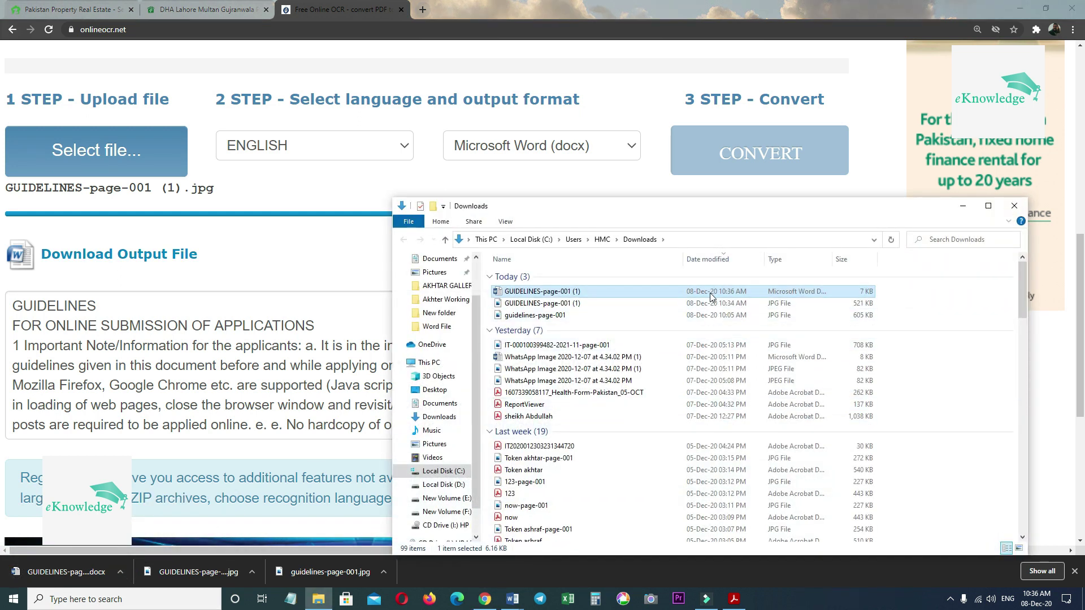
double_click(711, 293)
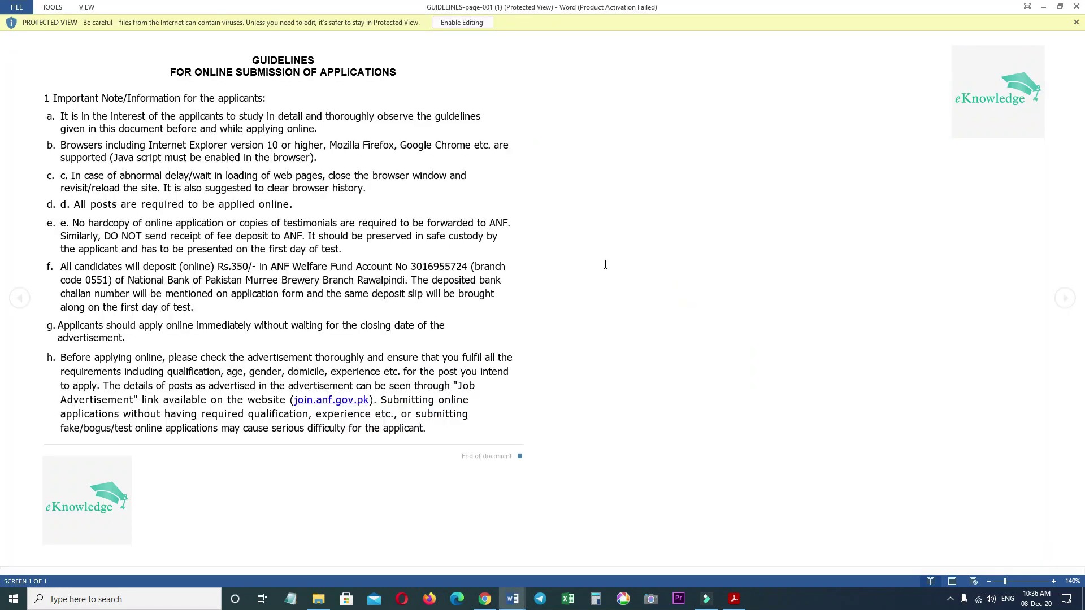
left_click(461, 23)
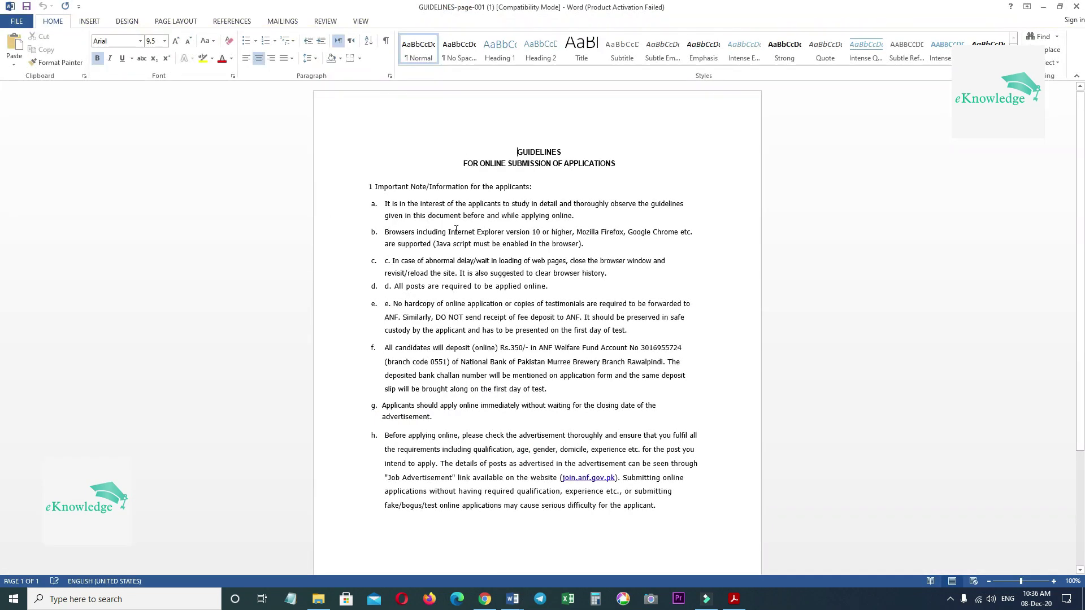
Step: Select words and paragraphs in the converted Word document to check that the recognized text is editable
double_click(469, 271)
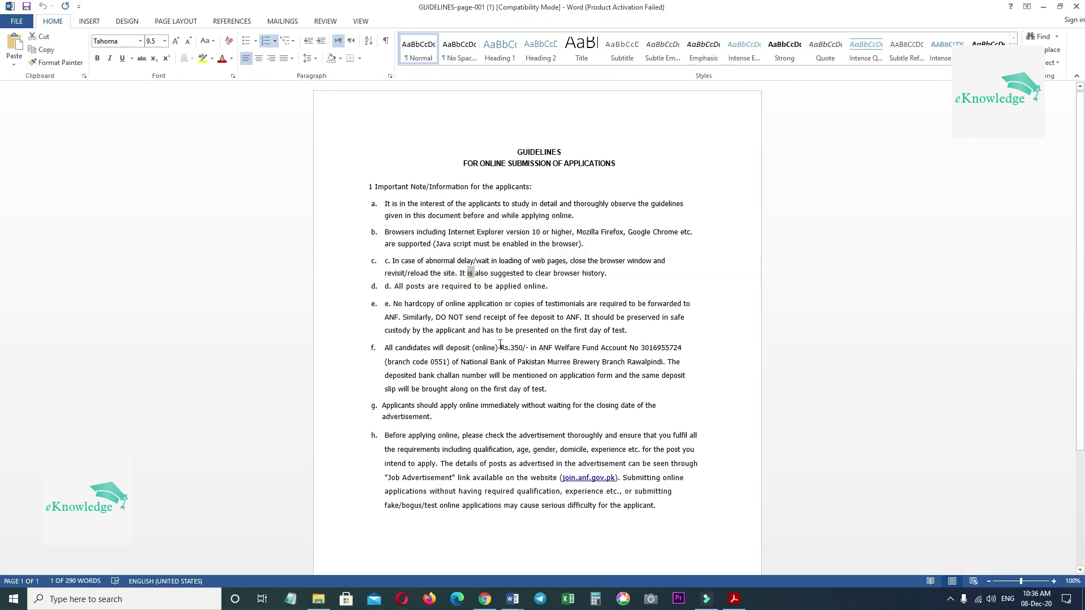
triple_click(500, 346)
left_click(500, 346)
triple_click(446, 328)
left_click(402, 305)
triple_click(391, 215)
left_click(453, 303)
Step: Switch to the original Document1 in Word to compare it with the converted document
mouse_move(525, 598)
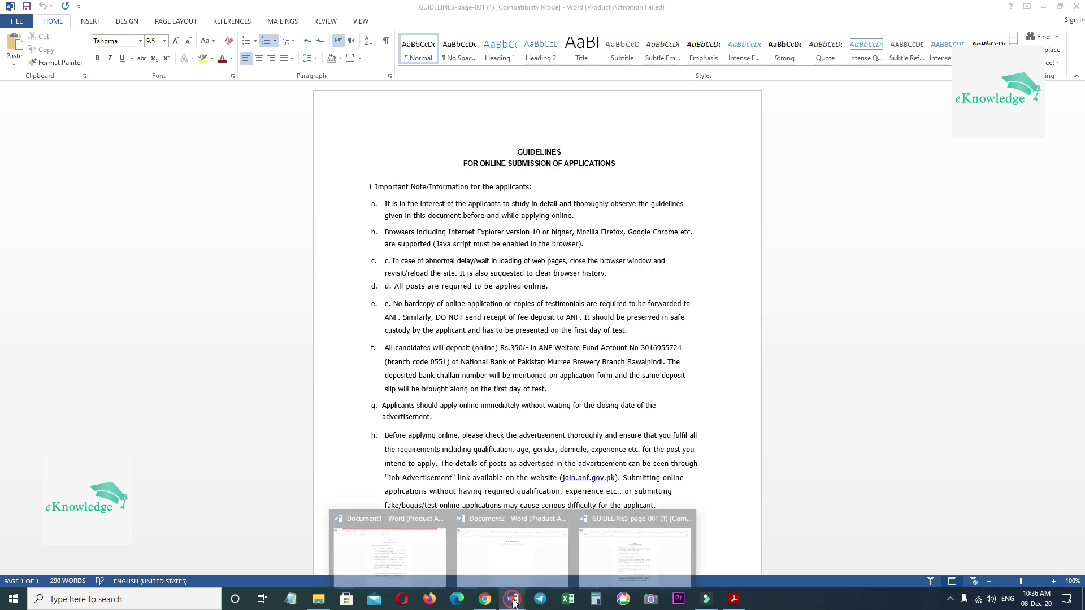
mouse_move(512, 567)
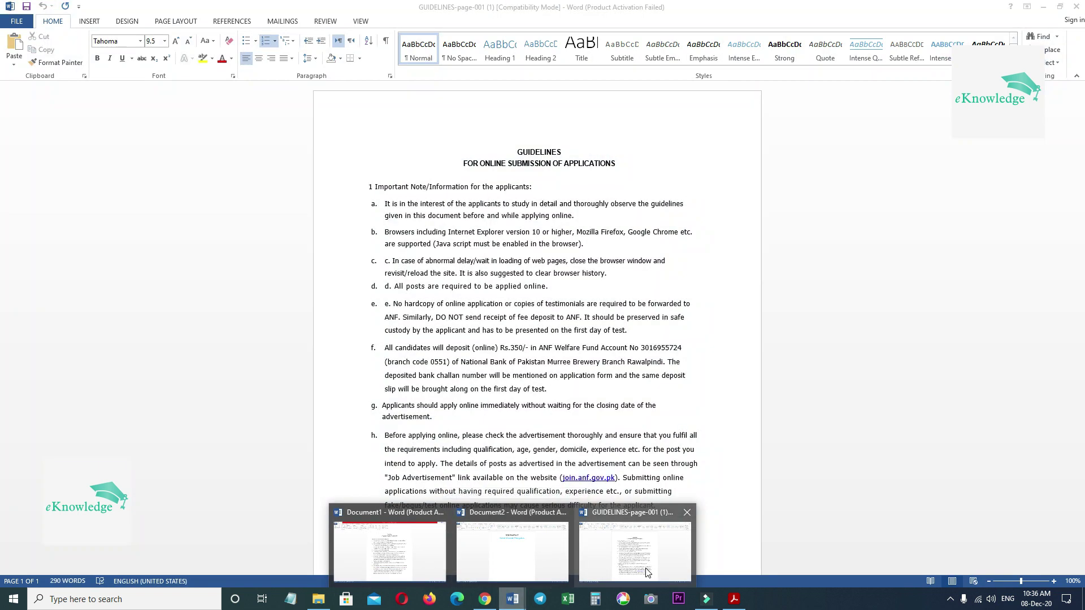
left_click(442, 545)
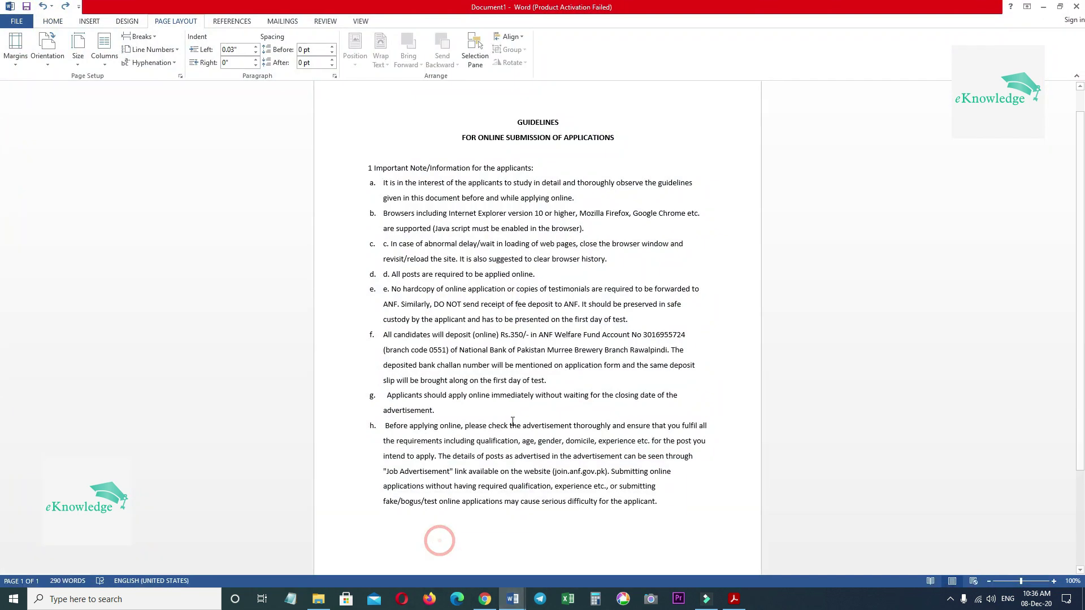
Step: Return to the onlineocr.net page in Chrome and copy all the recognized text from the output box
left_click(485, 598)
left_click(433, 381)
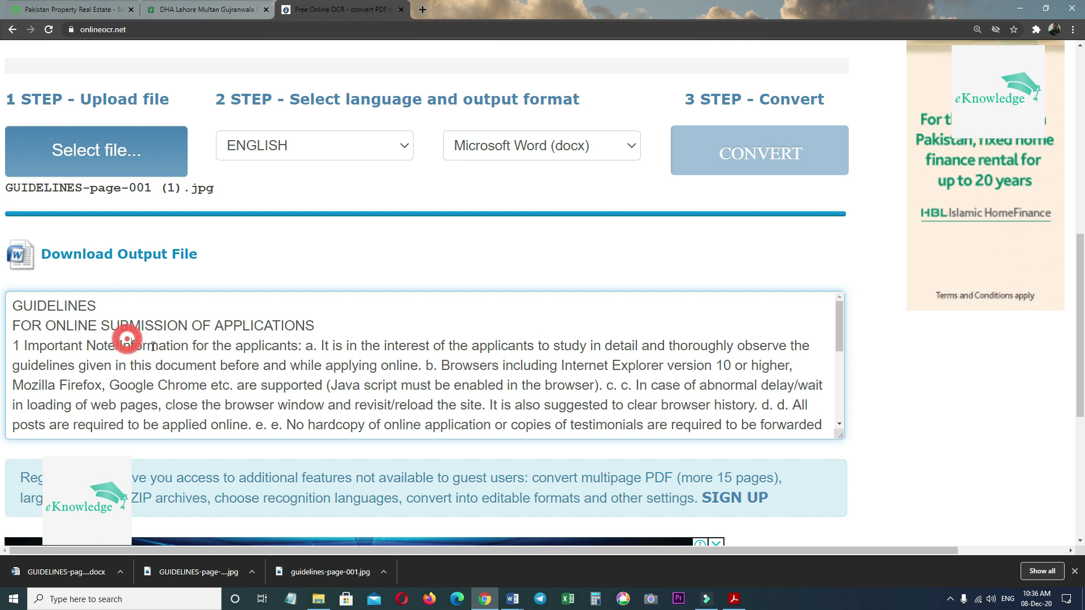
left_click_drag(14, 305, 353, 418)
key("ctrl+c")
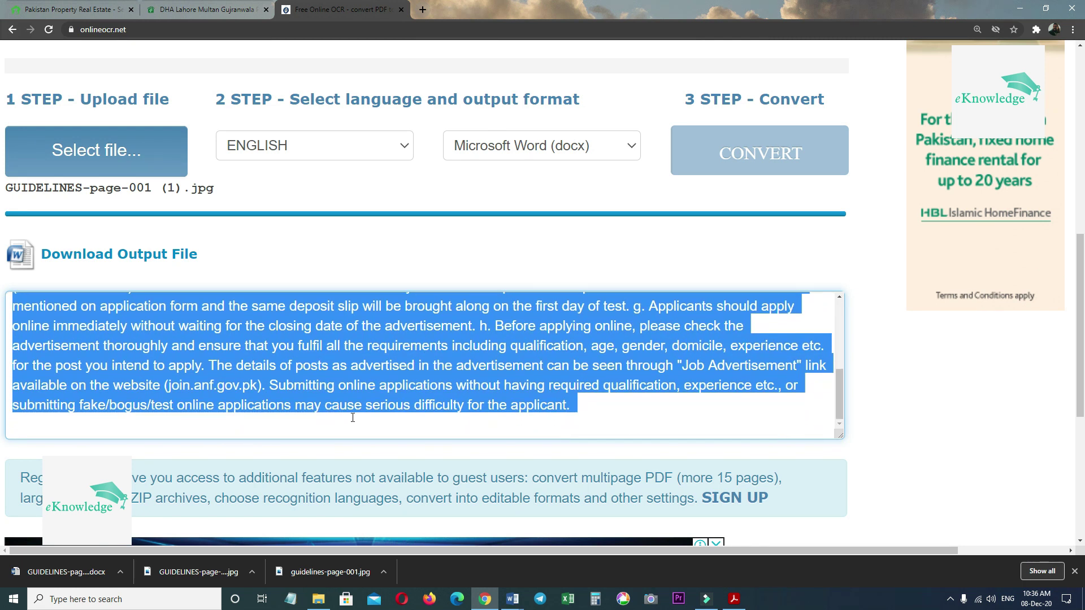
Step: Reselect all the recognized text, switch to Document2 in Word, and paste the copied text two lines below "Optical Character Recognition."
left_click(586, 407)
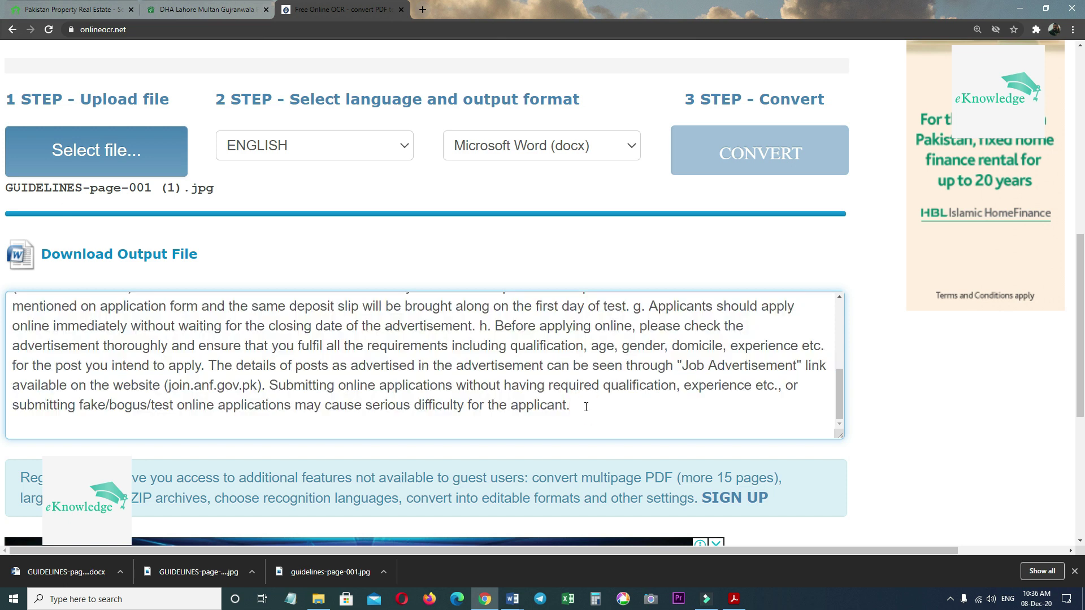
key("ctrl+a")
left_click(512, 599)
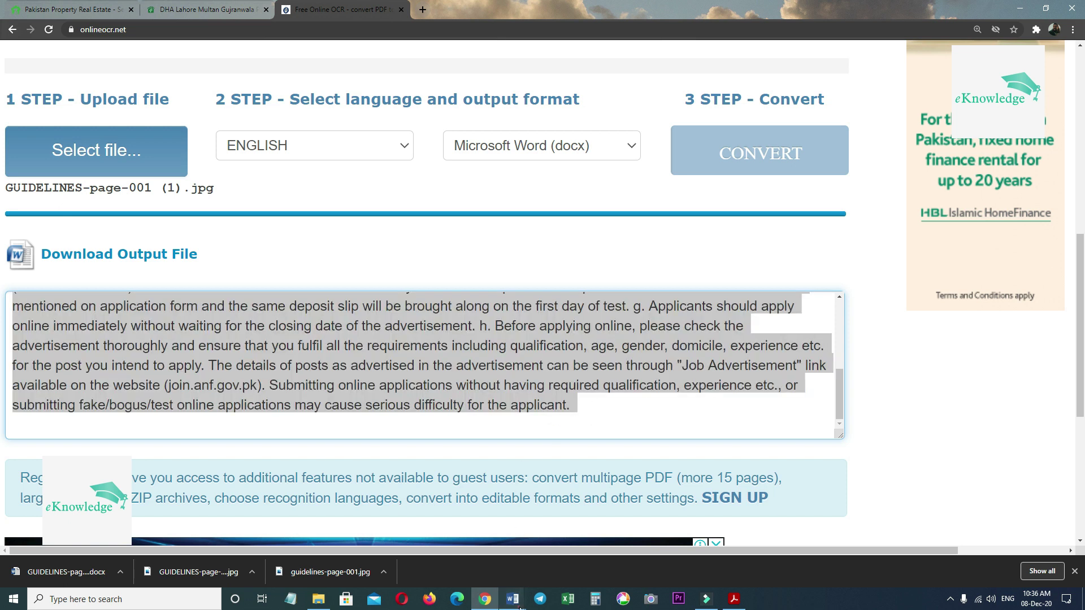
left_click(521, 566)
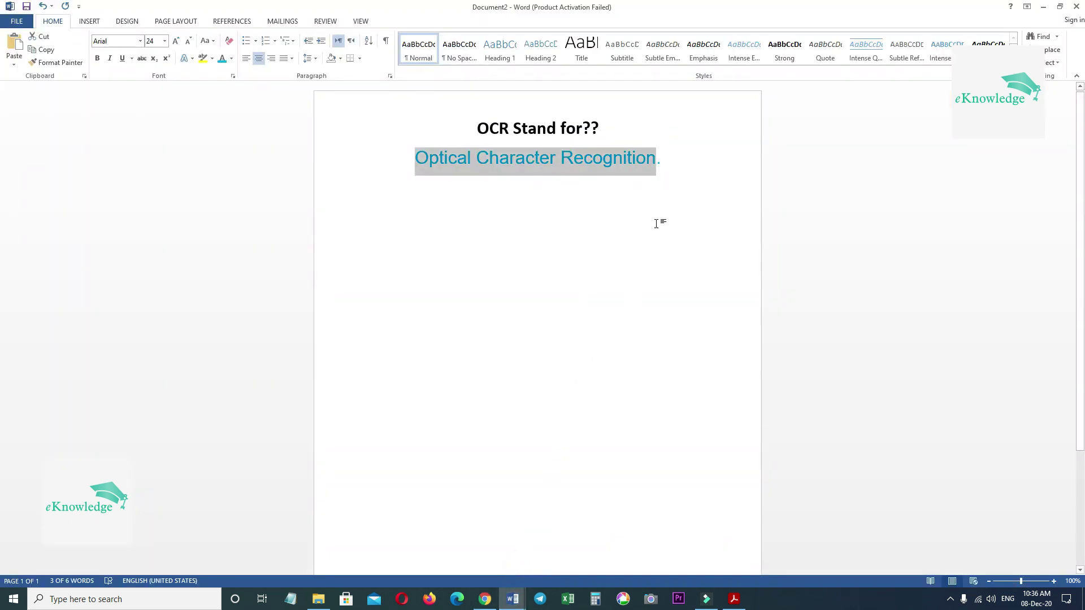
left_click(672, 160)
key("Return")
key("Return")
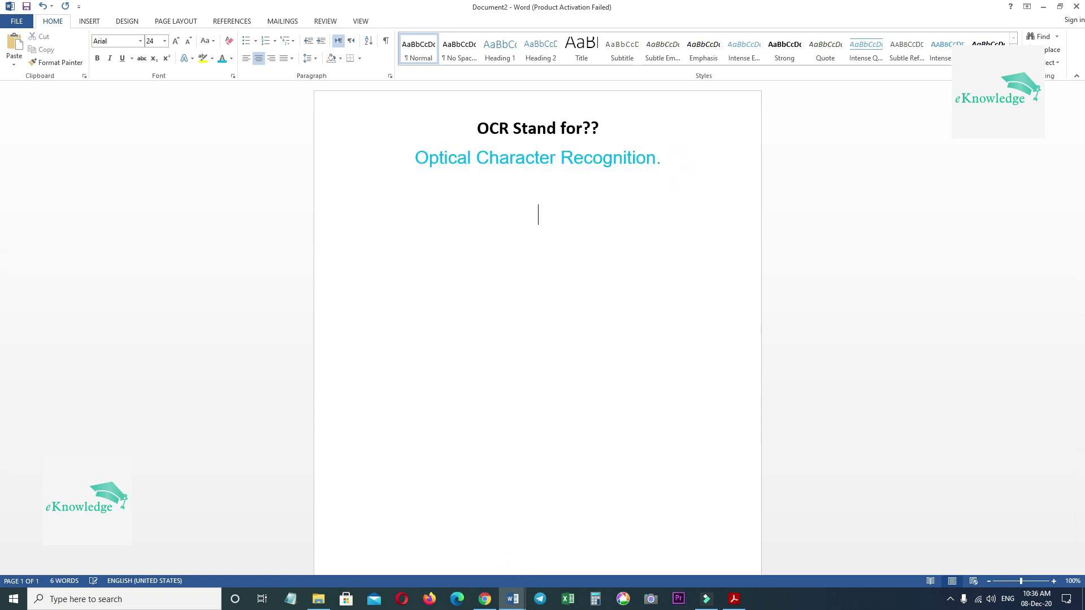
key("ctrl+v")
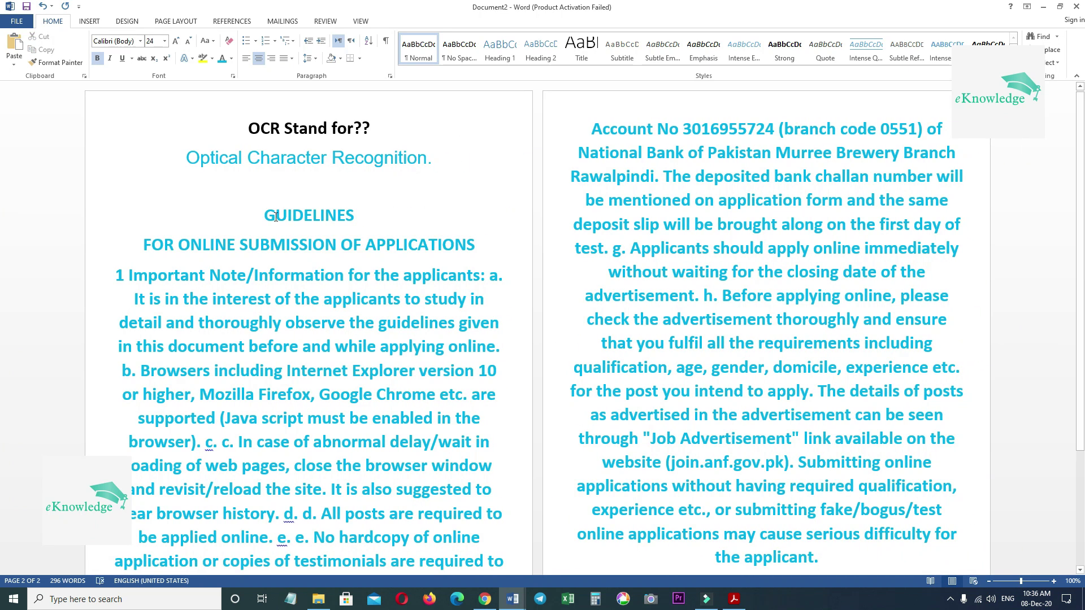
Step: Format all of the pasted guidelines text in Document2 with black font color and font size 12
left_click_drag(296, 286, 837, 529)
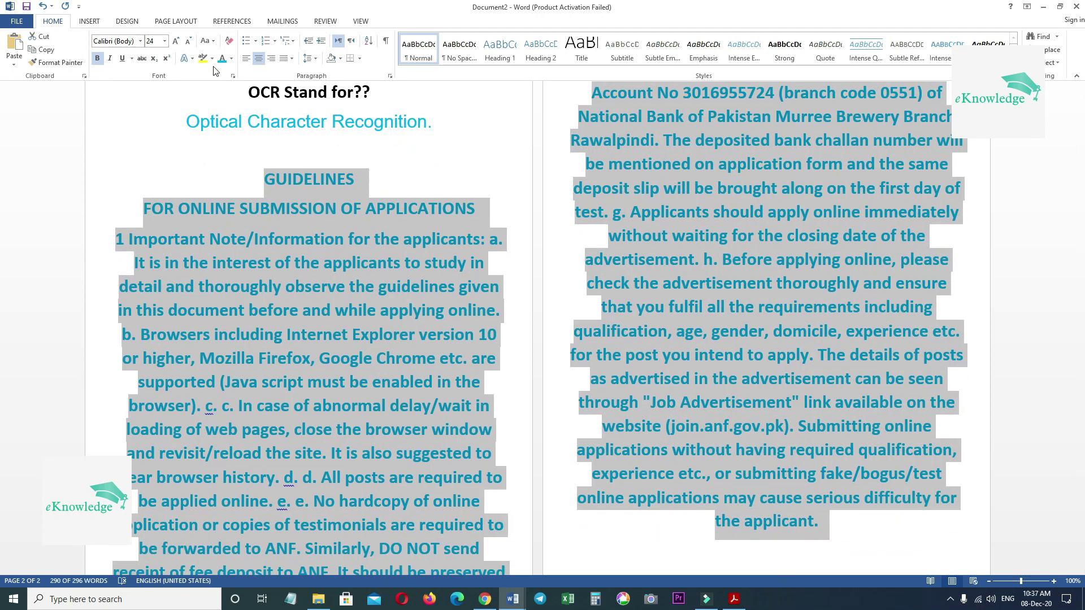
left_click(231, 60)
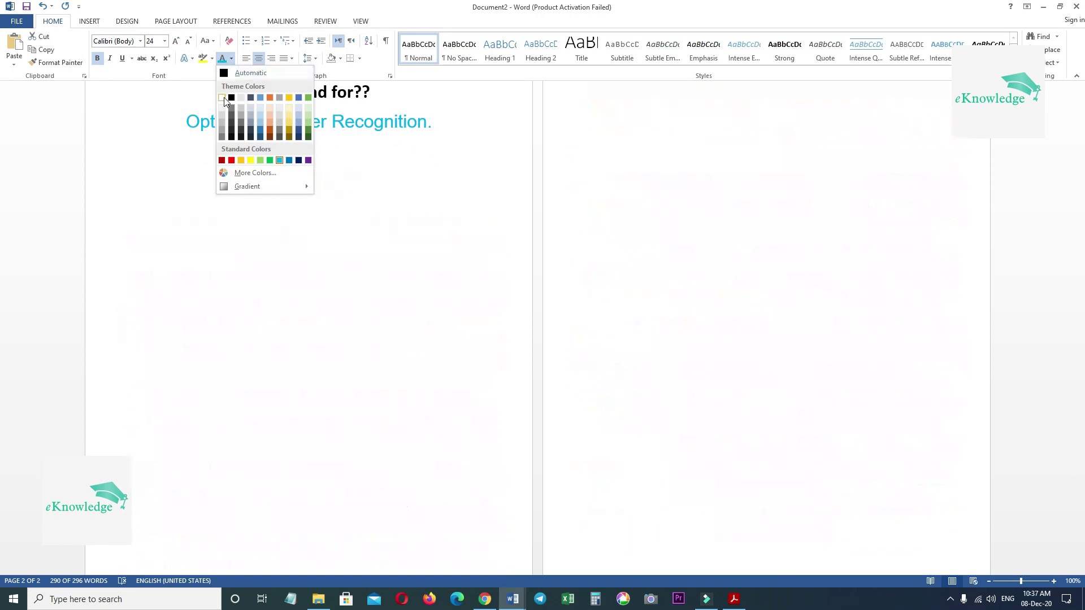
left_click(231, 98)
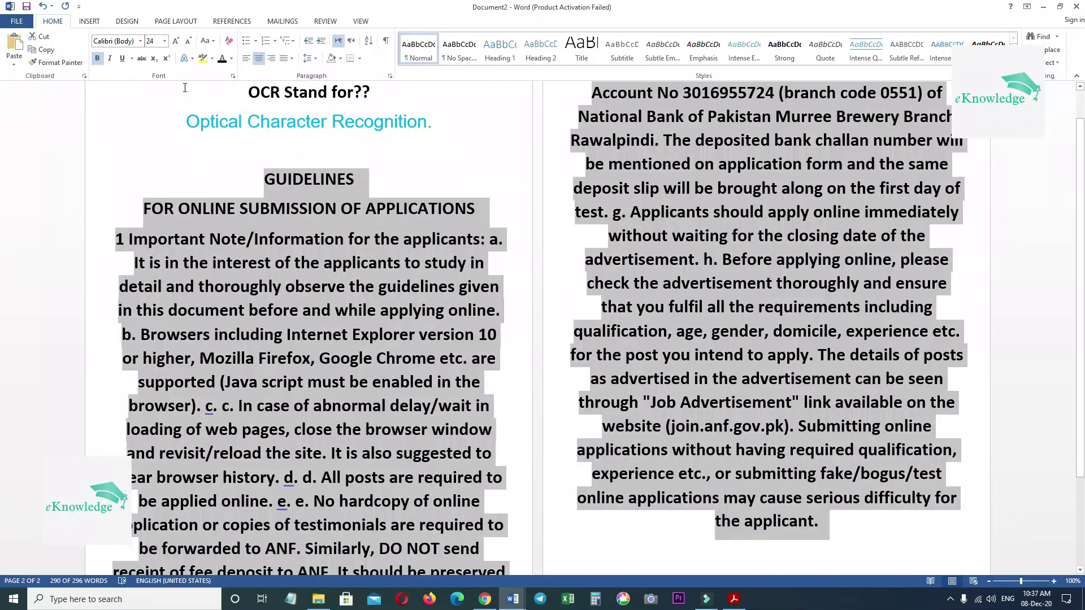
left_click(163, 41)
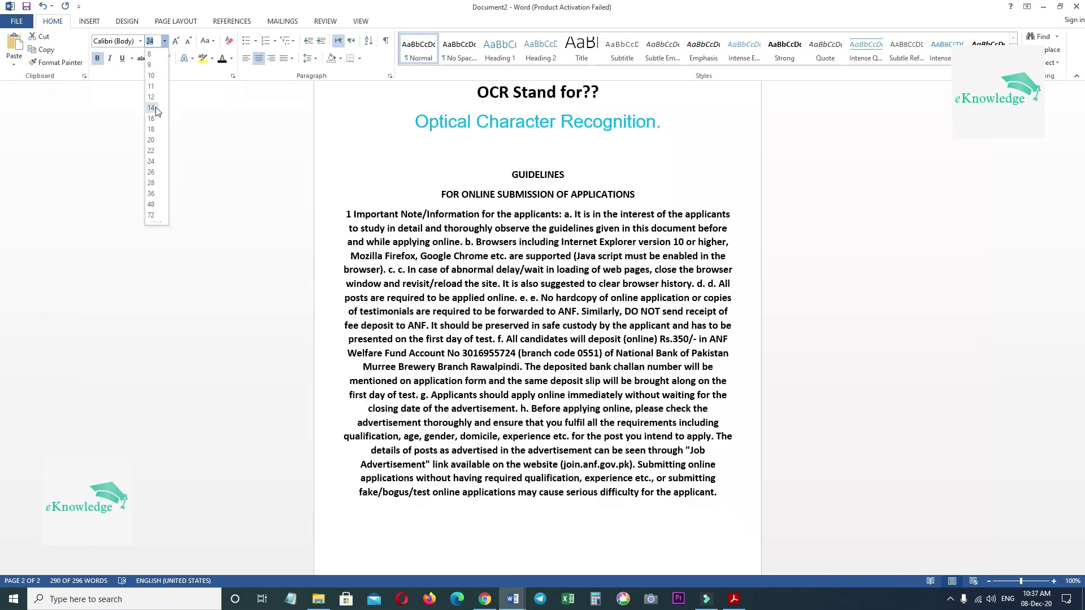
left_click(152, 98)
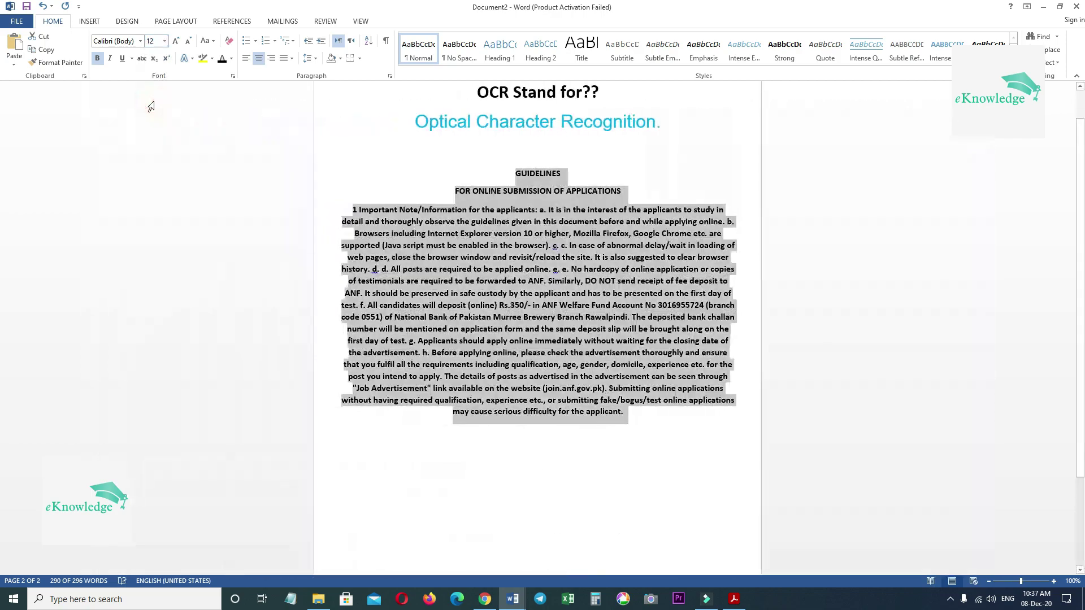